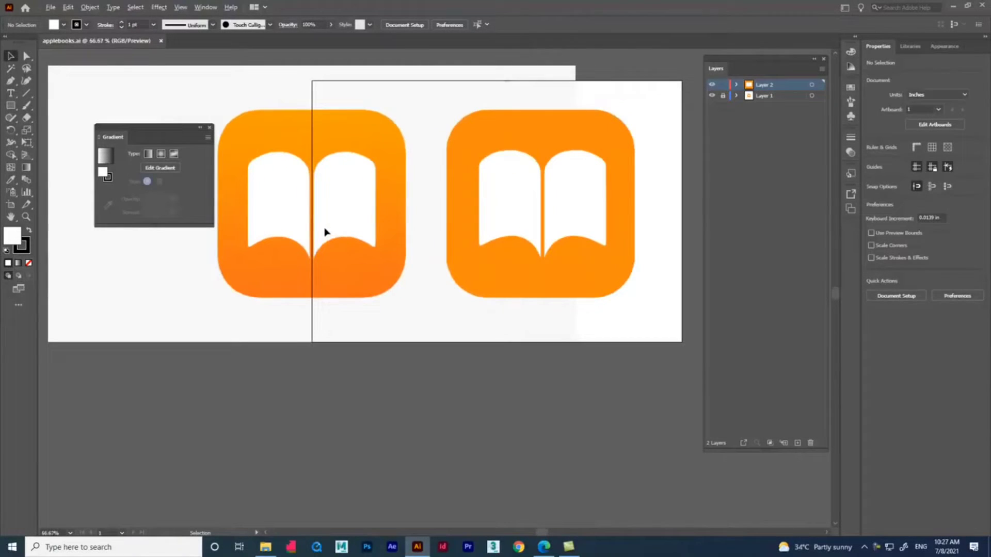
# Alt-drag a copy of the right icon's orange rounded square below the artboard and select it.
pyautogui.click(502, 266)
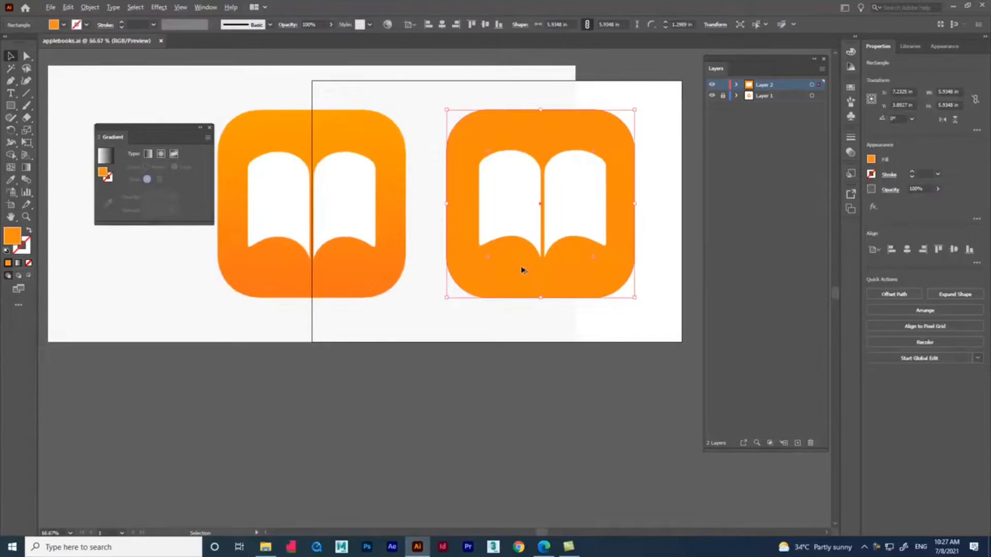
pyautogui.moveTo(521, 270); pyautogui.dragTo(300, 479)
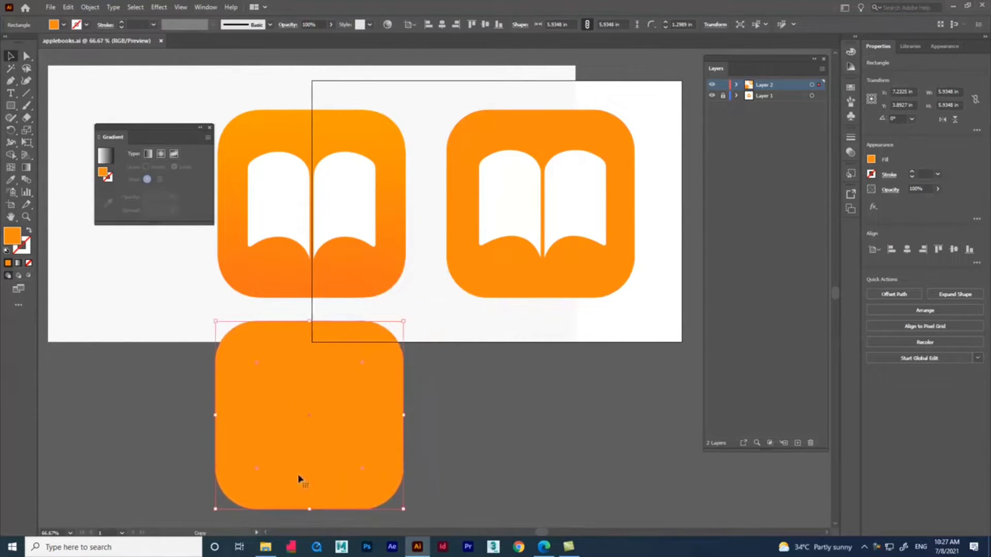
pyautogui.click(548, 432)
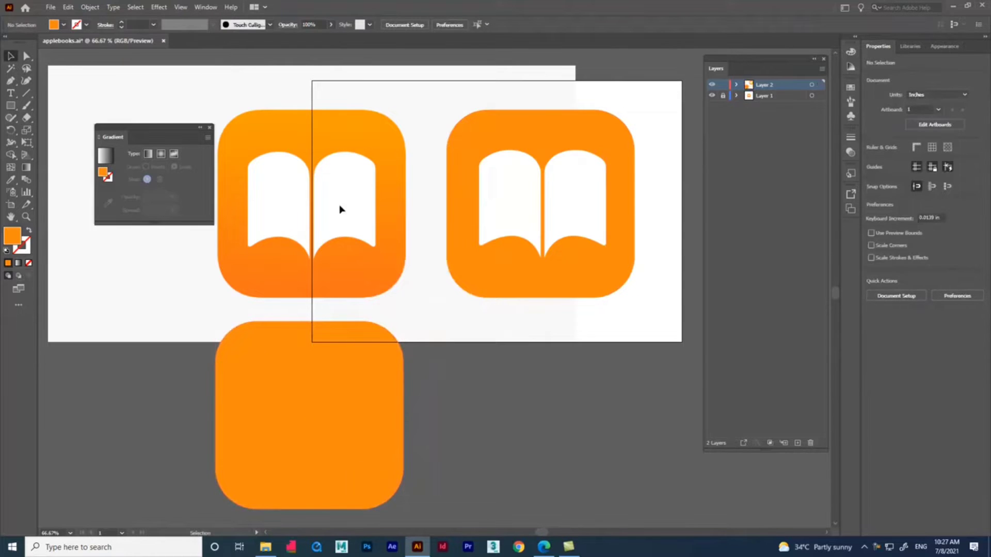
pyautogui.click(349, 450)
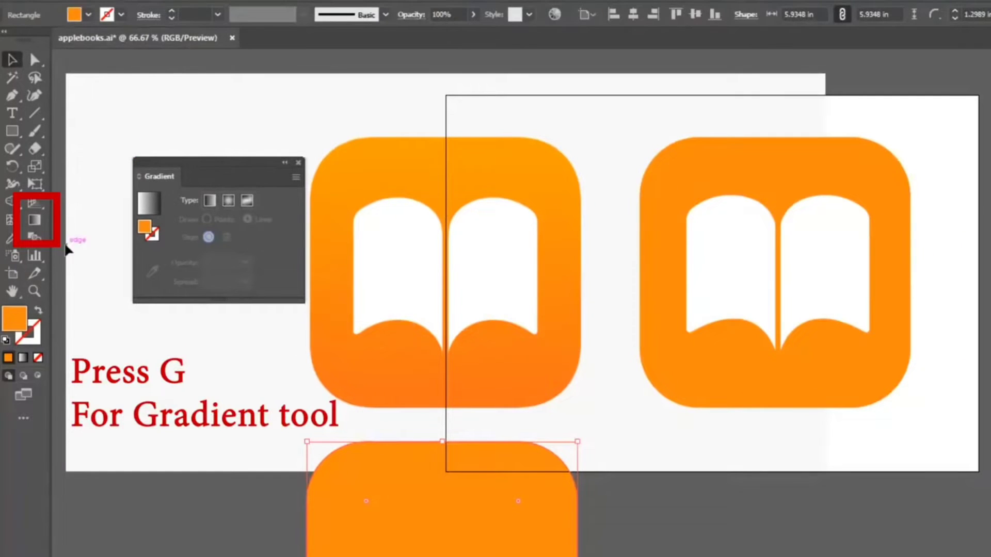
# Bring up the Gradient panel for the copied rounded square.
pyautogui.click(34, 221)
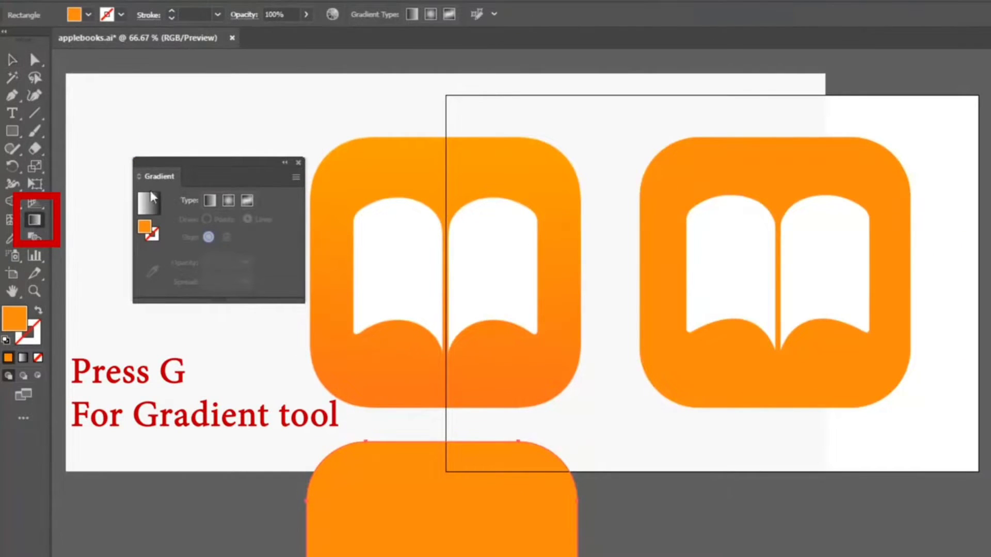
pyautogui.click(298, 163)
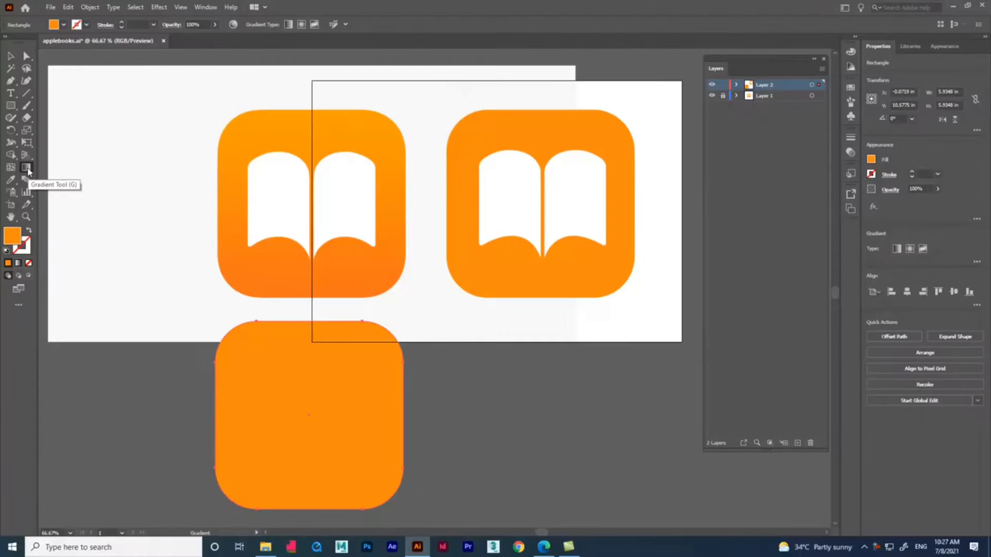
pyautogui.doubleClick(28, 171)
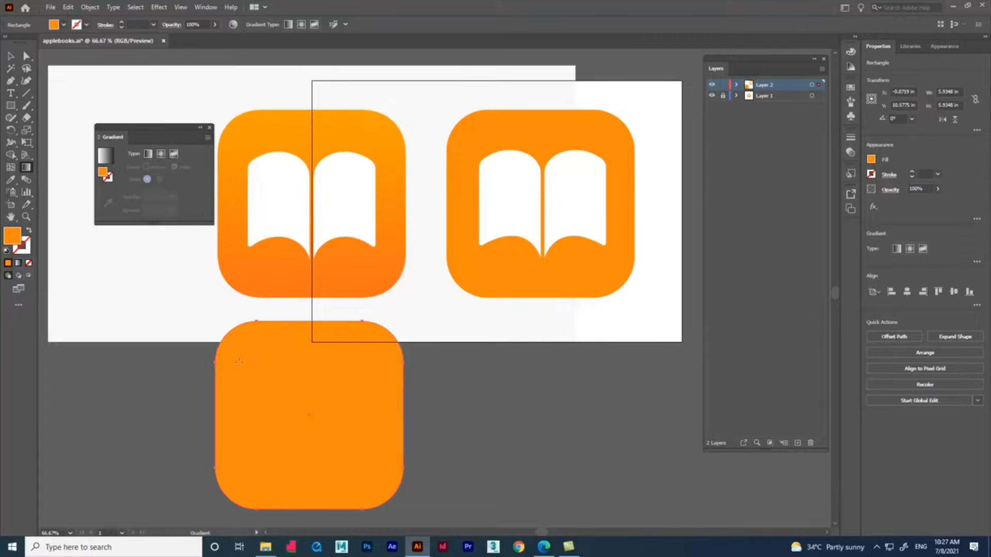
# Apply a linear gradient and, after trying 150° and 60°, set its angle to 90°.
pyautogui.click(148, 155)
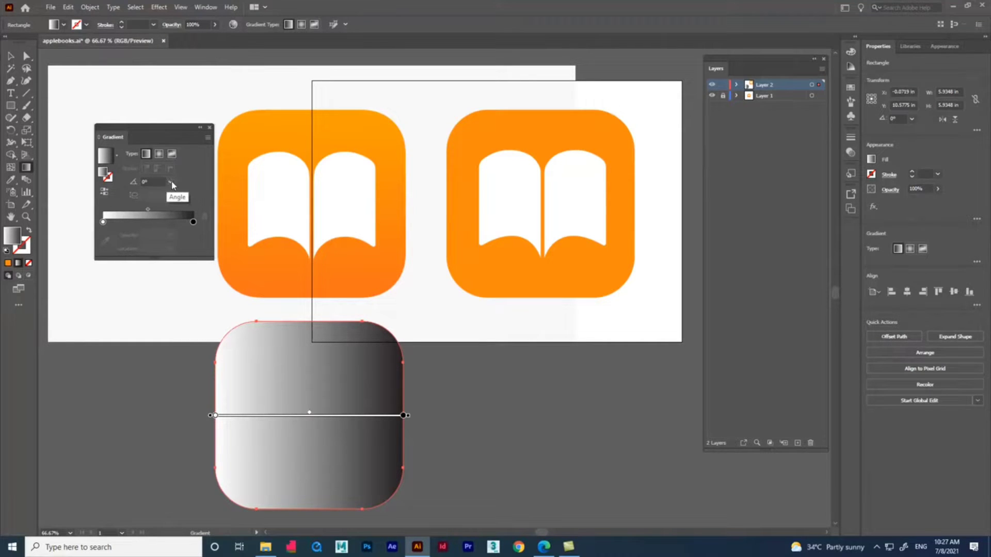
pyautogui.click(170, 182)
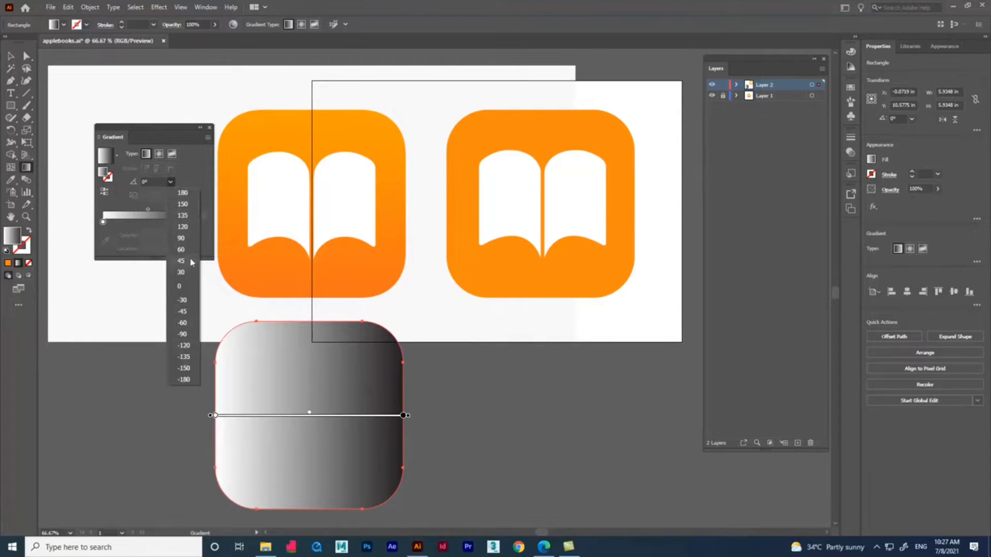
pyautogui.click(187, 205)
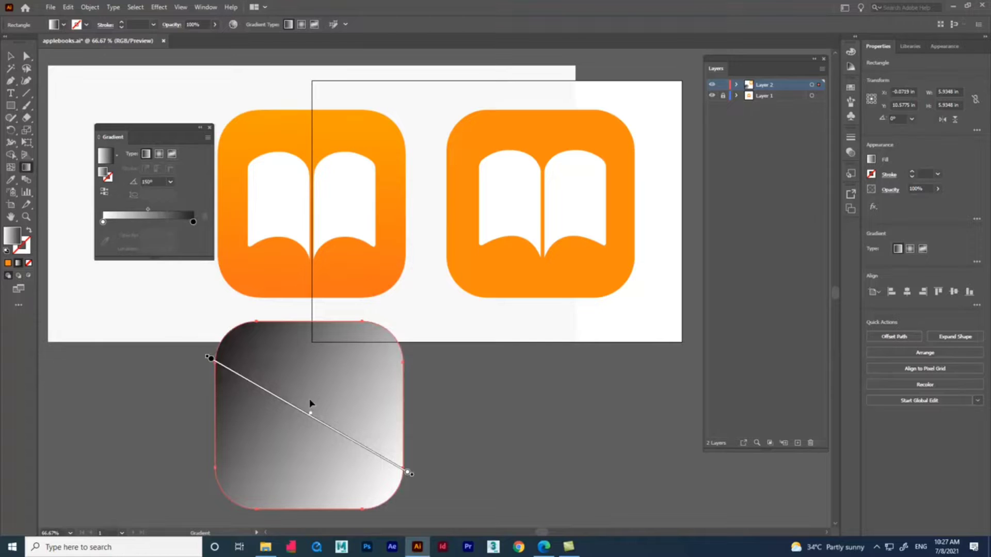
pyautogui.click(170, 182)
pyautogui.click(181, 248)
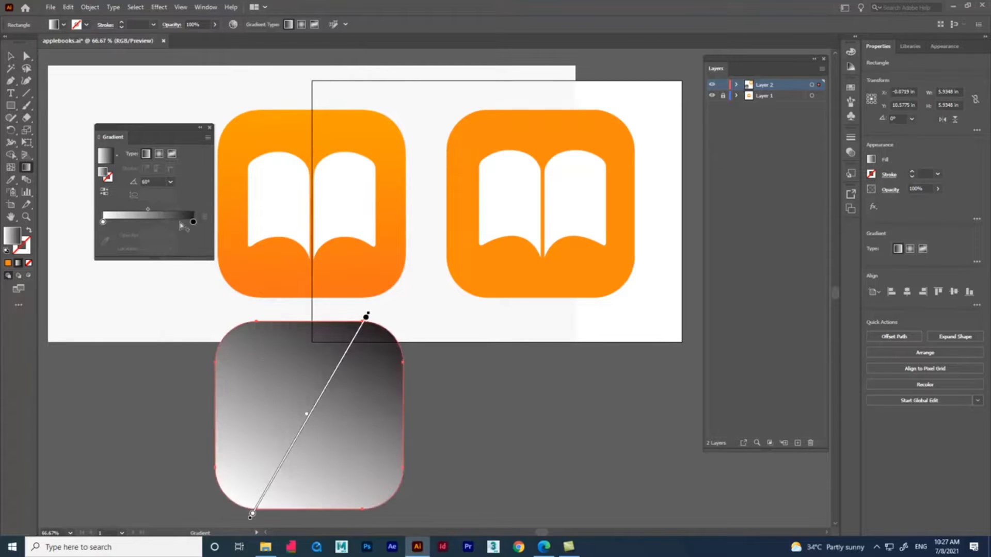
pyautogui.click(170, 183)
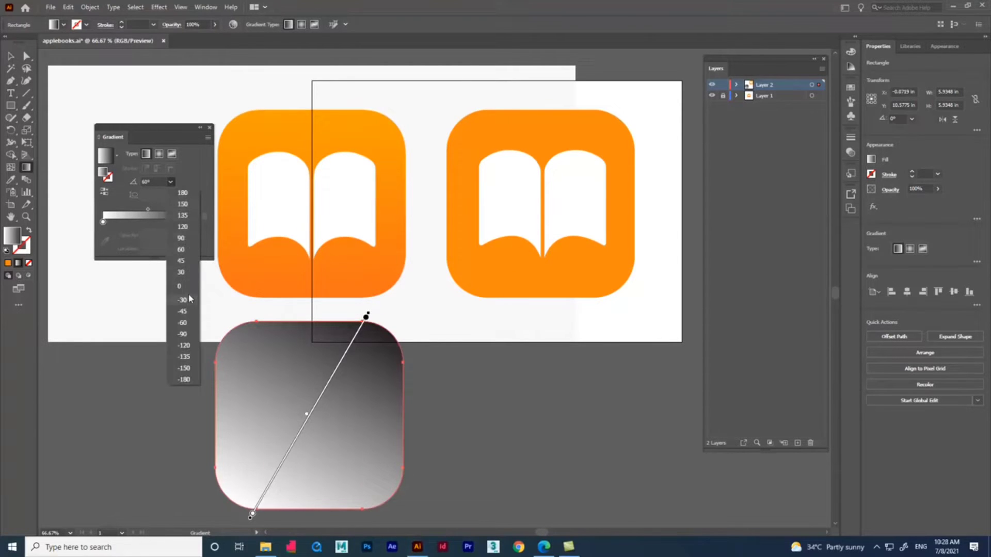
pyautogui.click(184, 242)
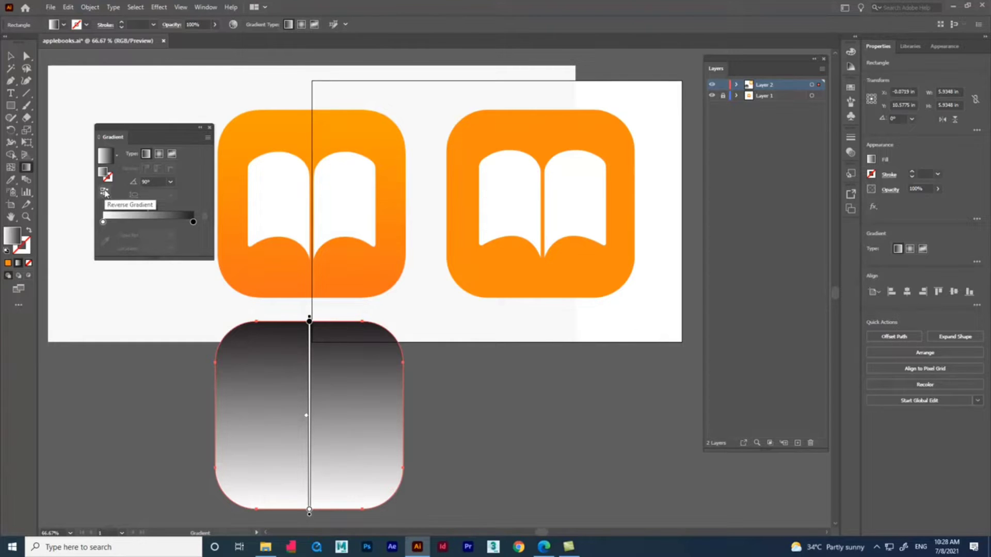
pyautogui.click(104, 192)
pyautogui.click(104, 192)
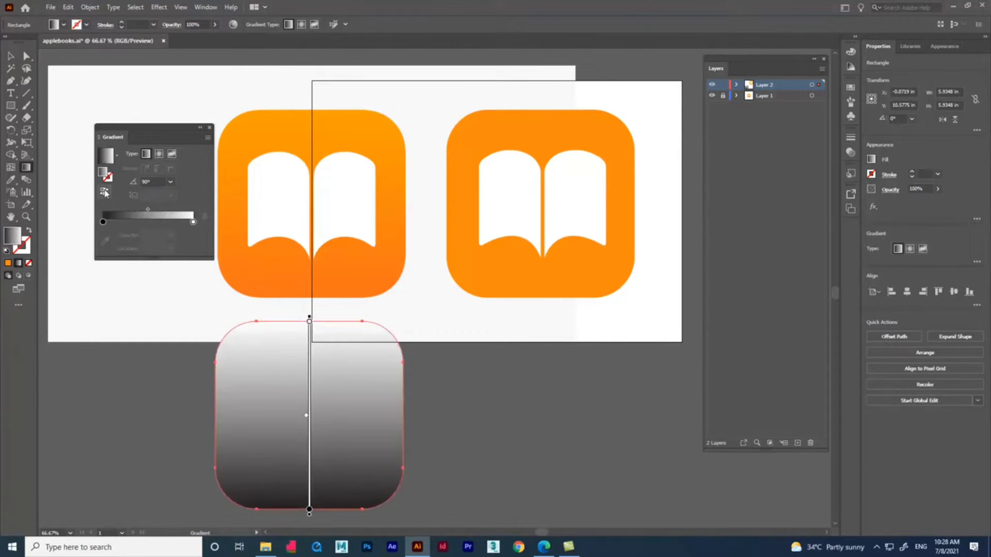
pyautogui.click(104, 192)
pyautogui.click(105, 192)
pyautogui.click(105, 193)
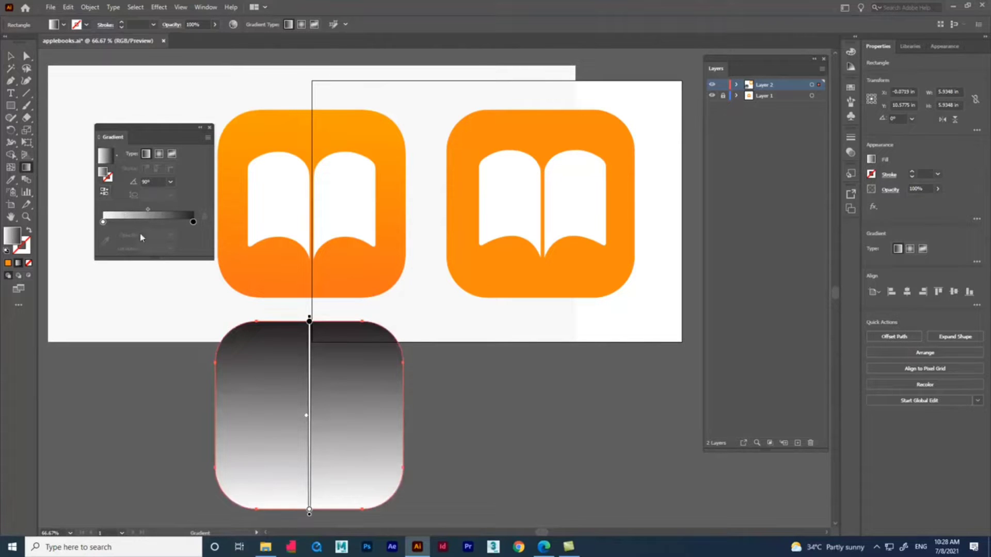
pyautogui.click(103, 223)
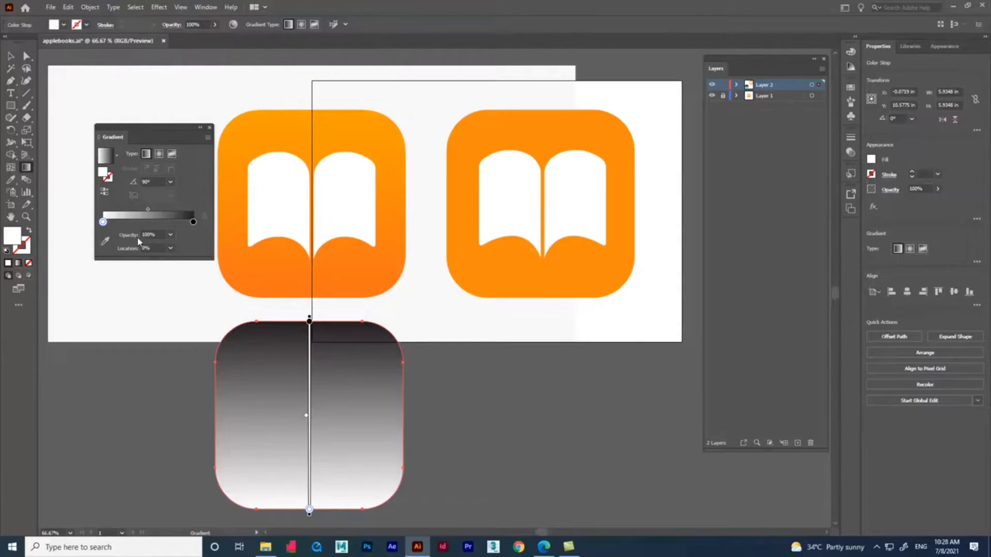
pyautogui.click(193, 222)
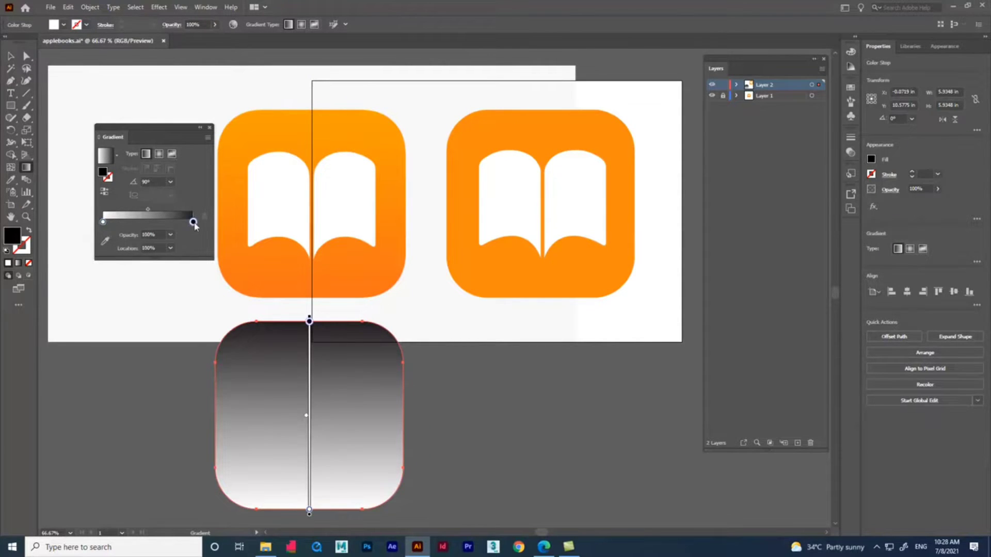
pyautogui.click(103, 221)
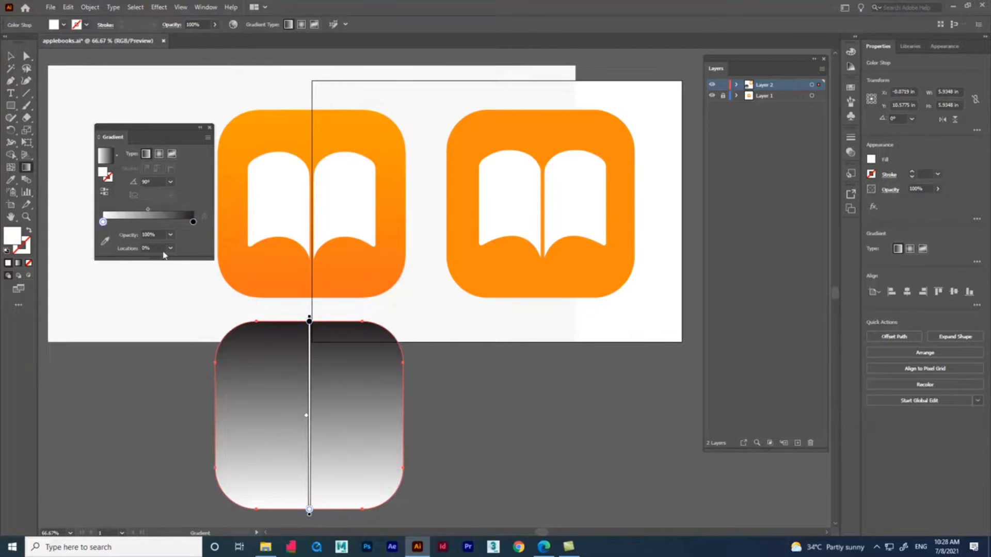
pyautogui.click(171, 235)
pyautogui.click(185, 283)
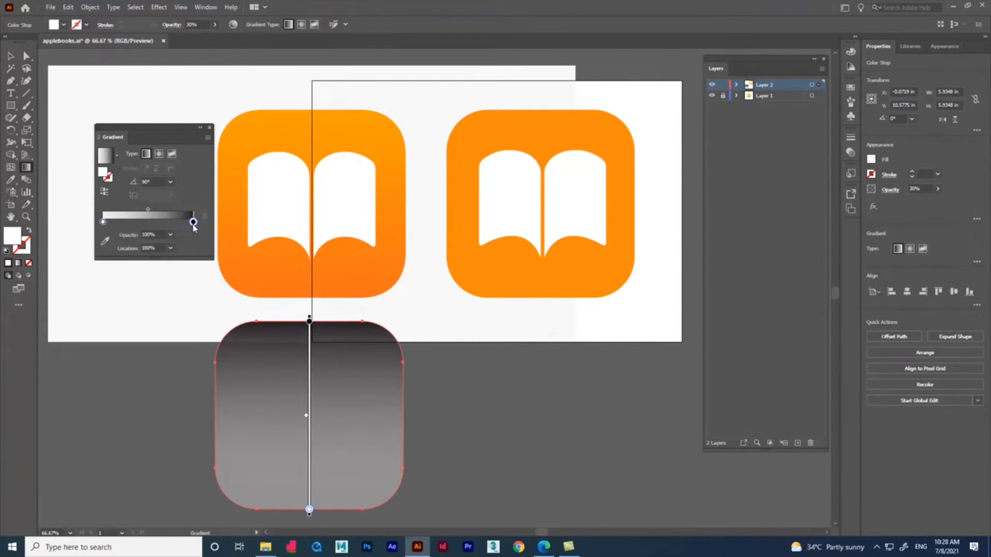
pyautogui.click(193, 221)
pyautogui.click(170, 234)
pyautogui.click(184, 291)
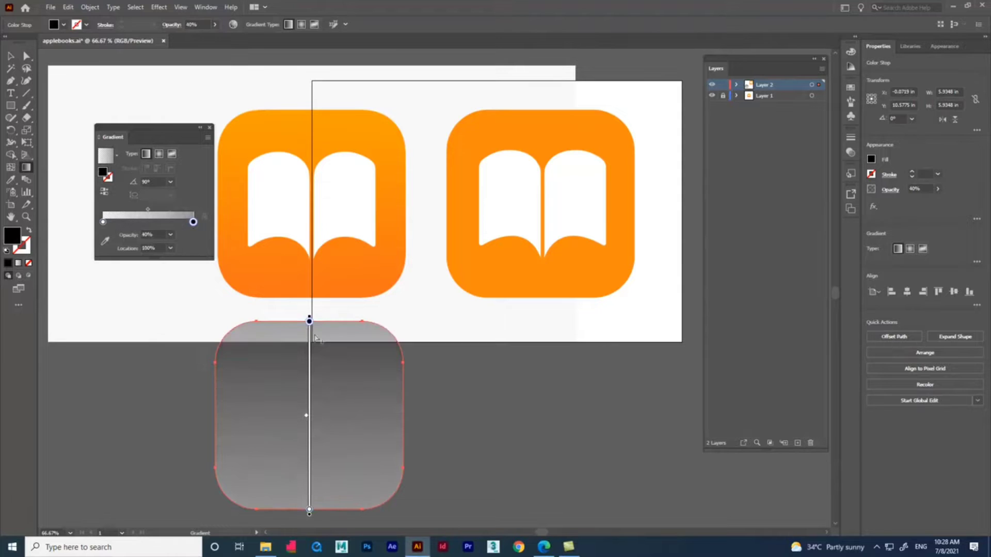
pyautogui.click(170, 234)
pyautogui.click(176, 359)
pyautogui.click(103, 221)
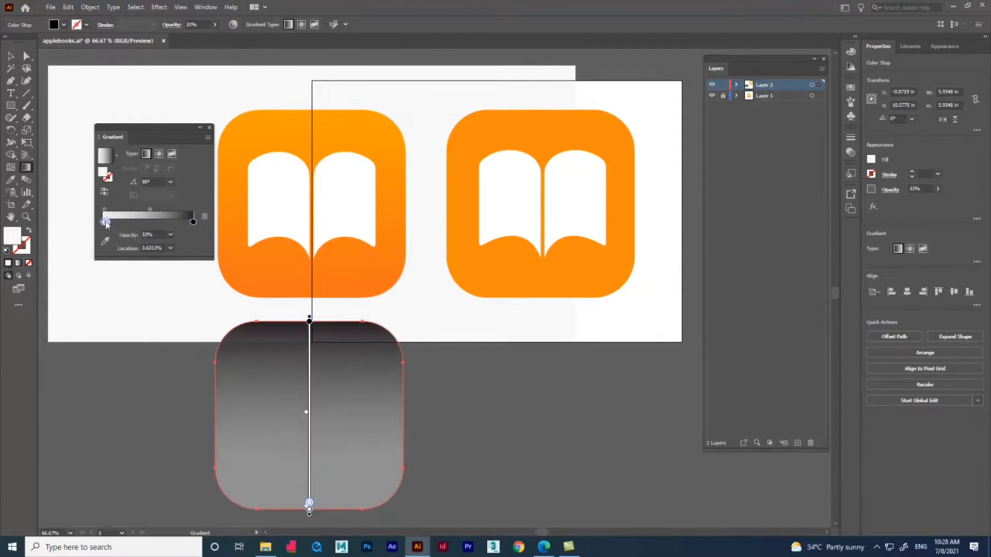
pyautogui.click(170, 235)
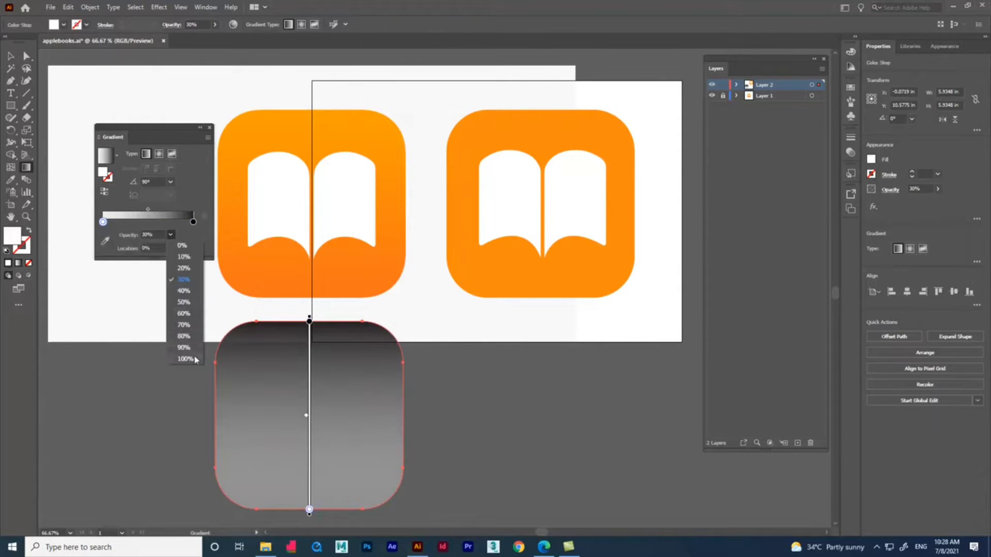
pyautogui.click(175, 358)
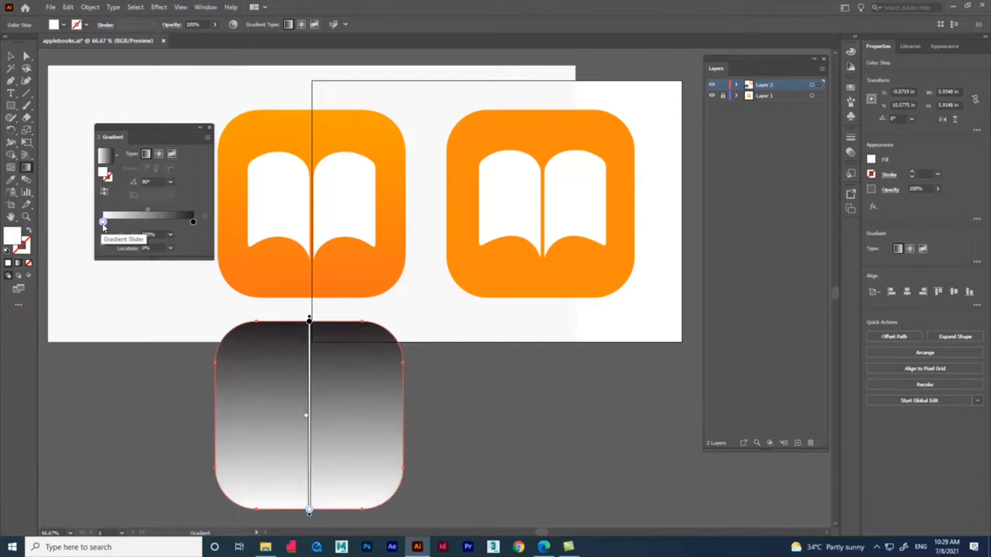
# Eyedrop the book icon's orange into both the left and right gradient stops.
pyautogui.doubleClick(104, 221)
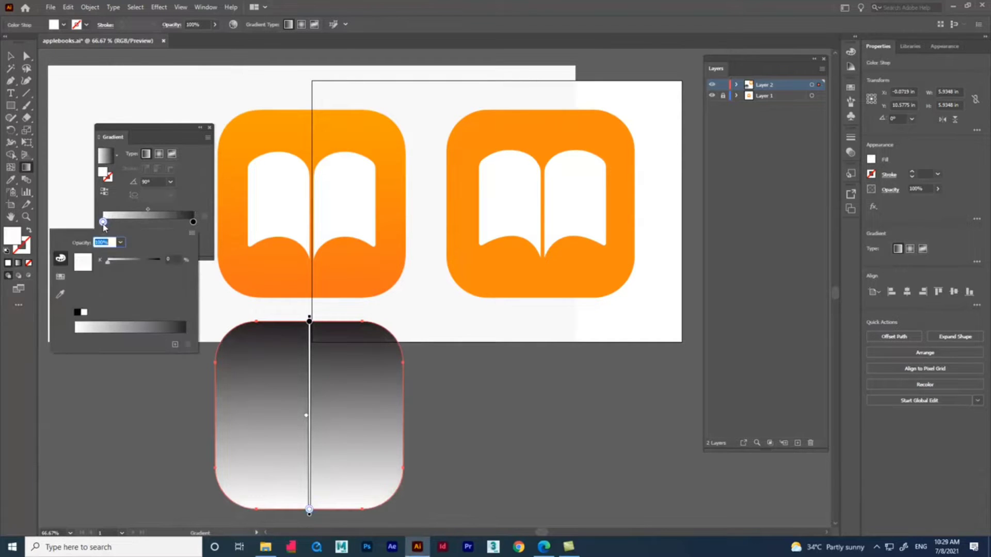
pyautogui.click(60, 294)
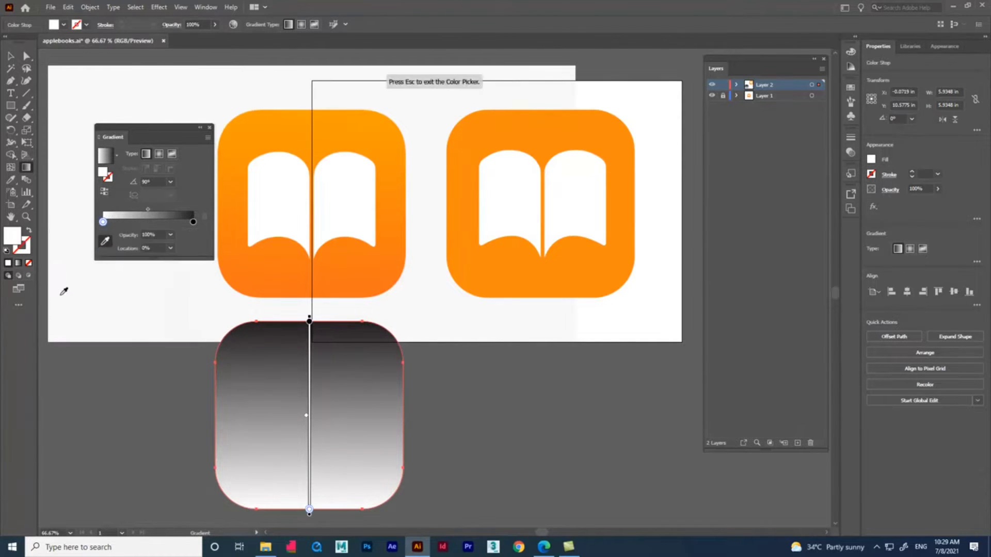
pyautogui.click(269, 272)
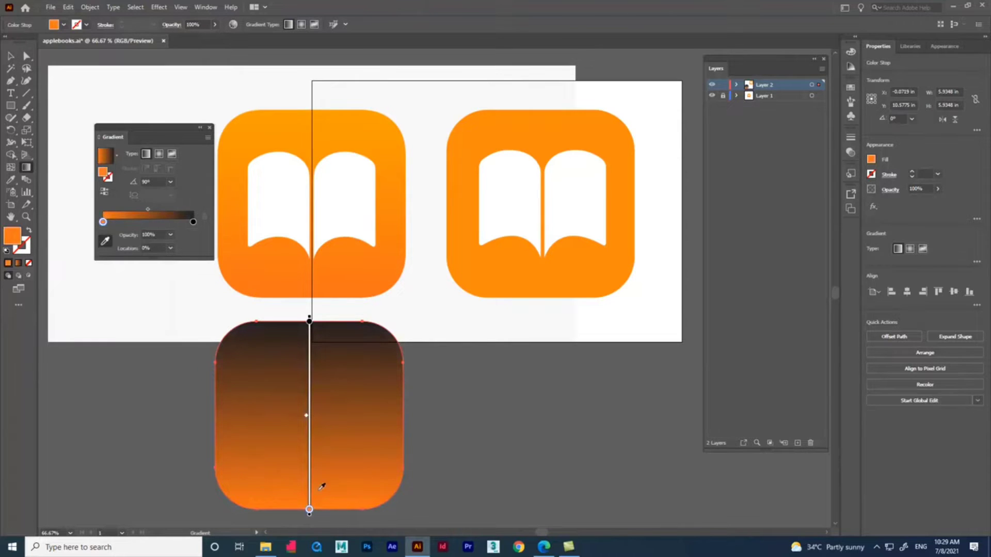
pyautogui.click(194, 223)
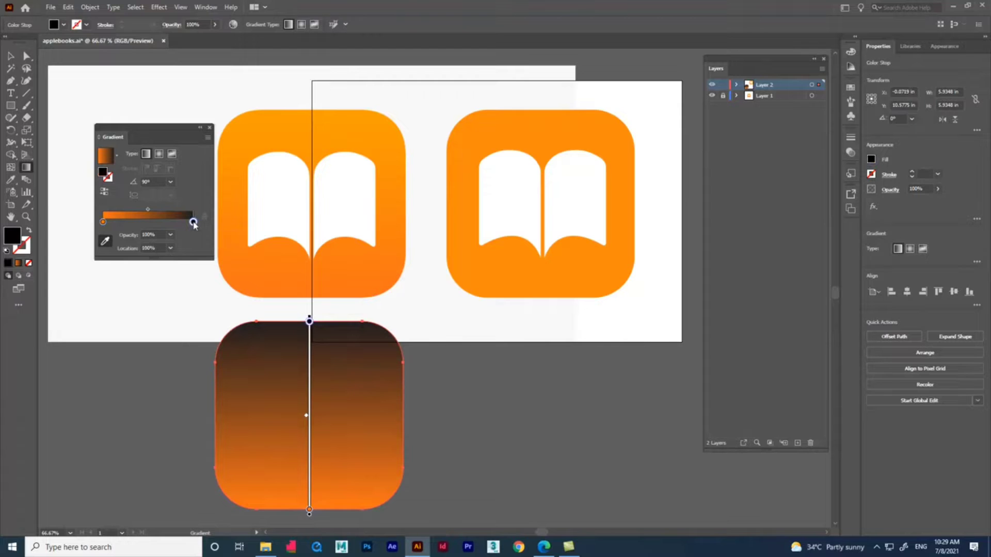
pyautogui.click(107, 244)
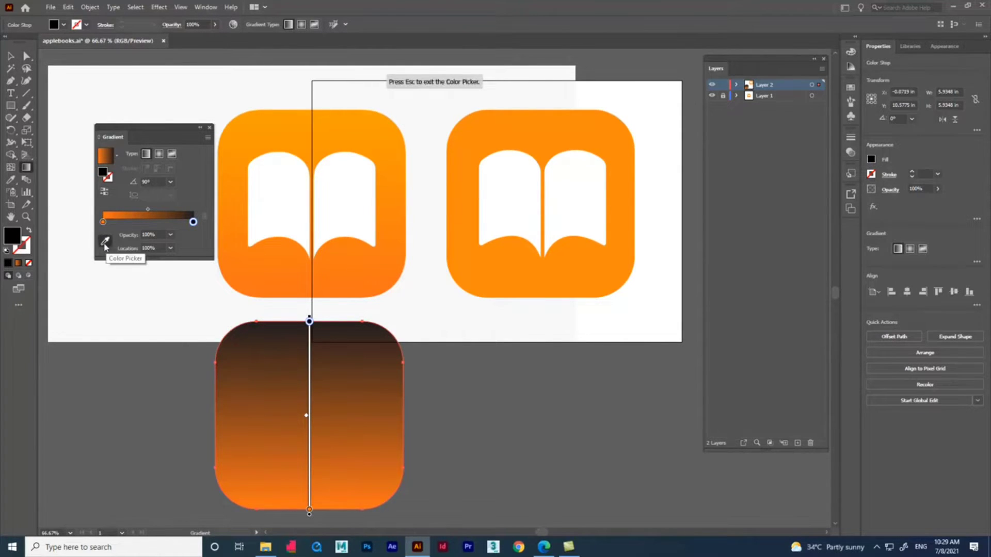
pyautogui.click(288, 123)
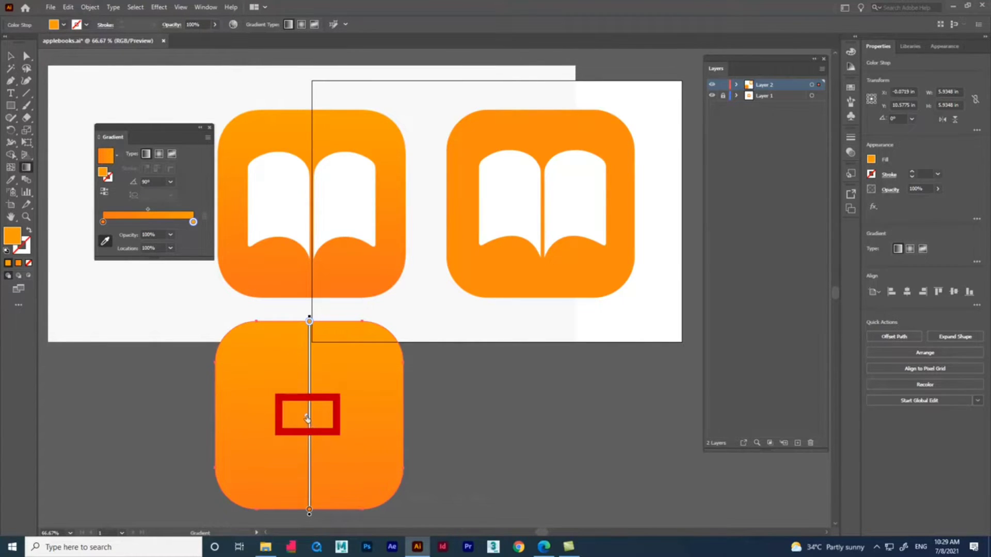
# Move the gradient midpoint slightly past centre while keeping the angle at 90°.
pyautogui.moveTo(148, 211); pyautogui.dragTo(162, 212)
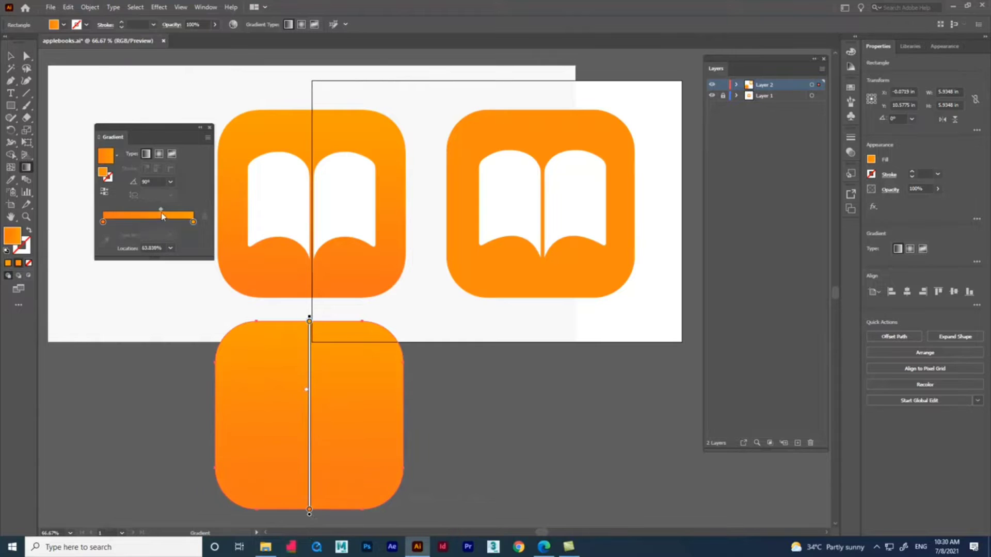
pyautogui.click(170, 248)
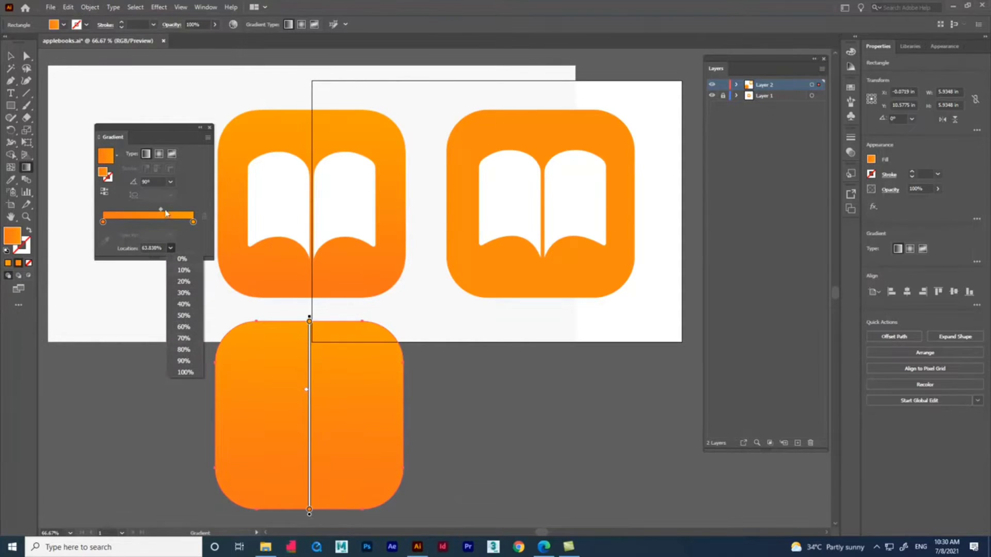
pyautogui.moveTo(161, 209)
pyautogui.mouseDown()
pyautogui.moveTo(151, 216)
pyautogui.moveTo(158, 221)
pyautogui.mouseUp()
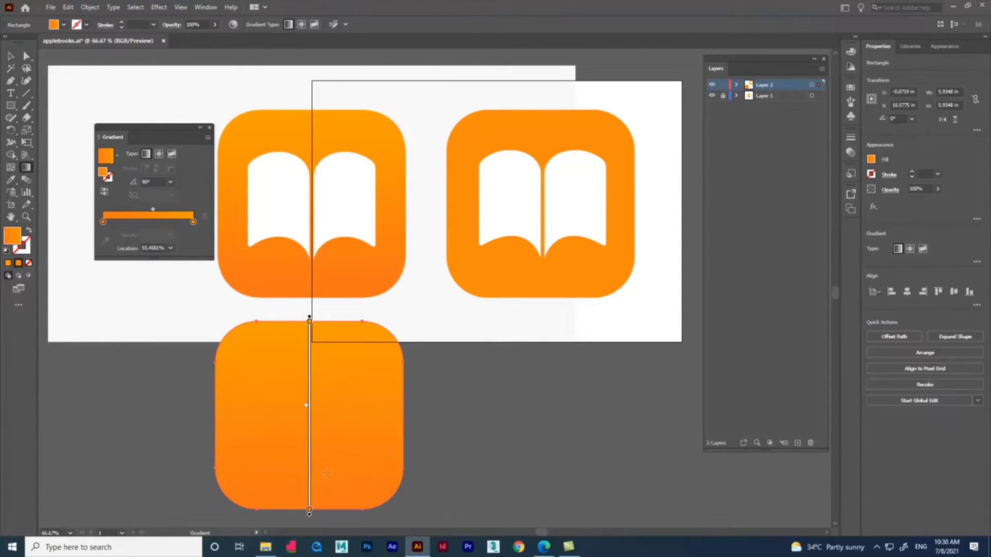
pyautogui.click(170, 182)
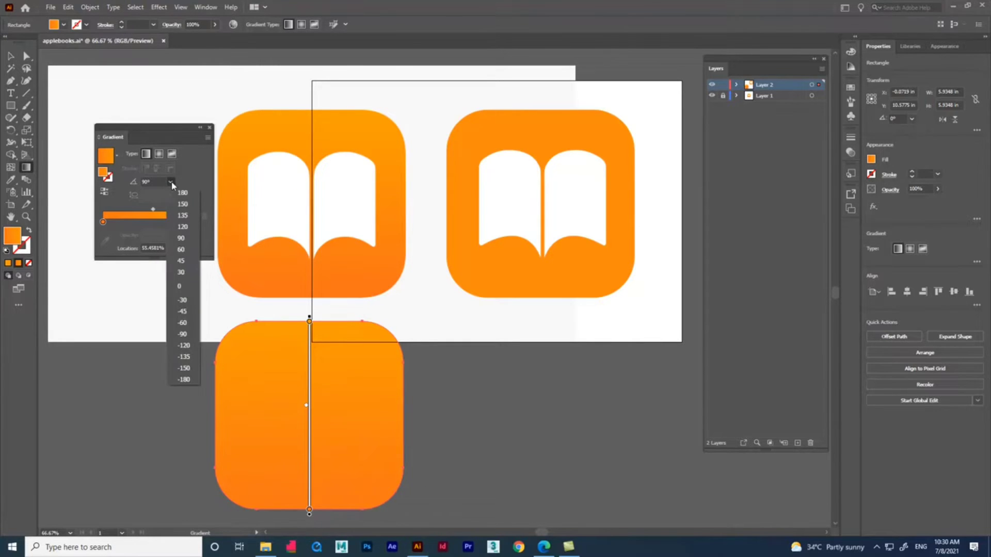
pyautogui.click(180, 272)
pyautogui.click(170, 182)
pyautogui.click(181, 238)
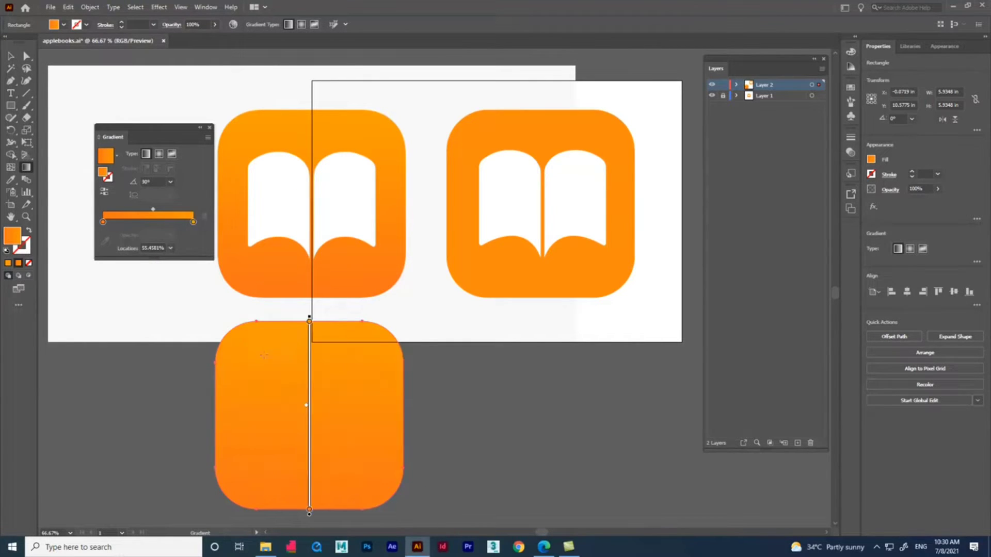
pyautogui.press('v')
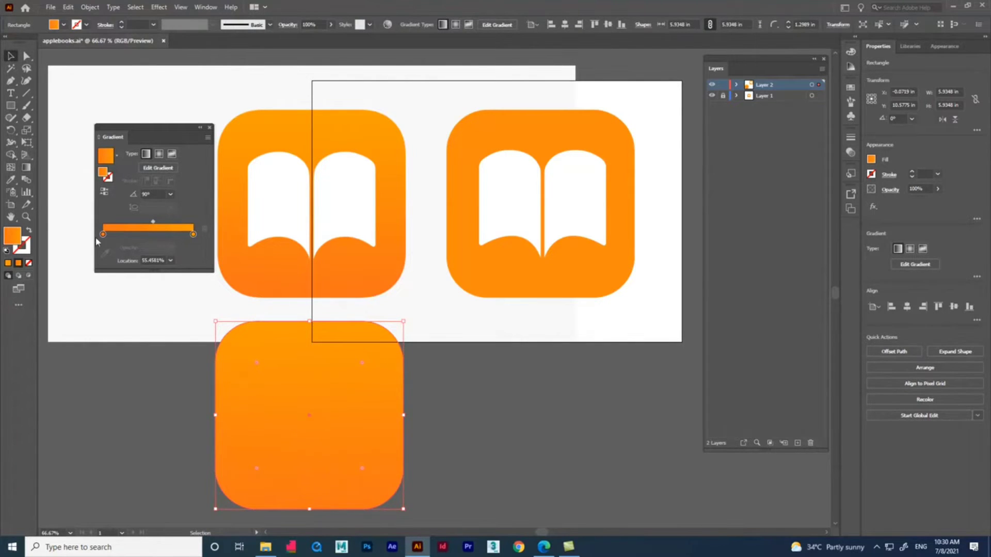
# Add a middle colour stop to the gradient and sample white from the page for it.
pyautogui.moveTo(153, 222)
pyautogui.mouseDown()
pyautogui.moveTo(178, 223)
pyautogui.moveTo(165, 225)
pyautogui.mouseUp()
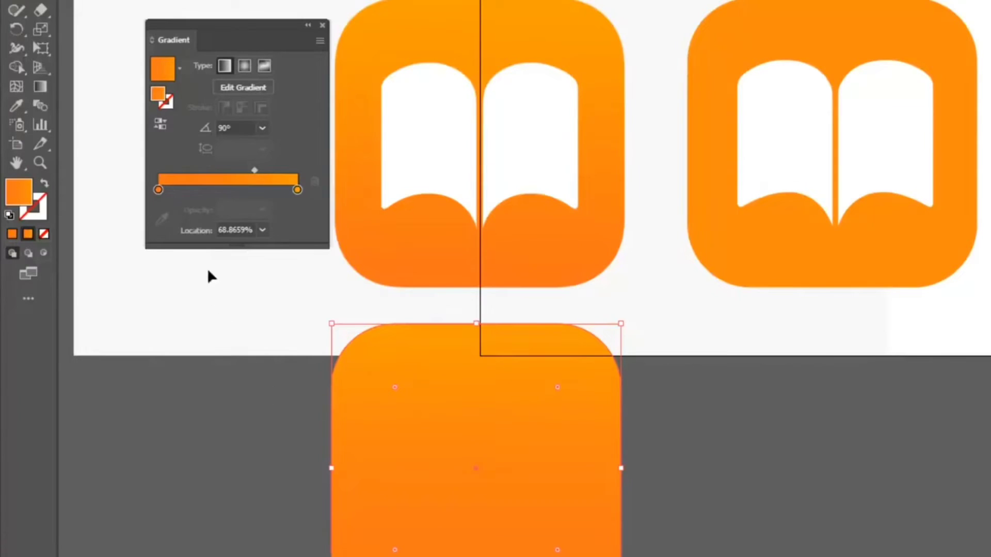
pyautogui.click(197, 190)
pyautogui.moveTo(197, 190); pyautogui.dragTo(228, 190)
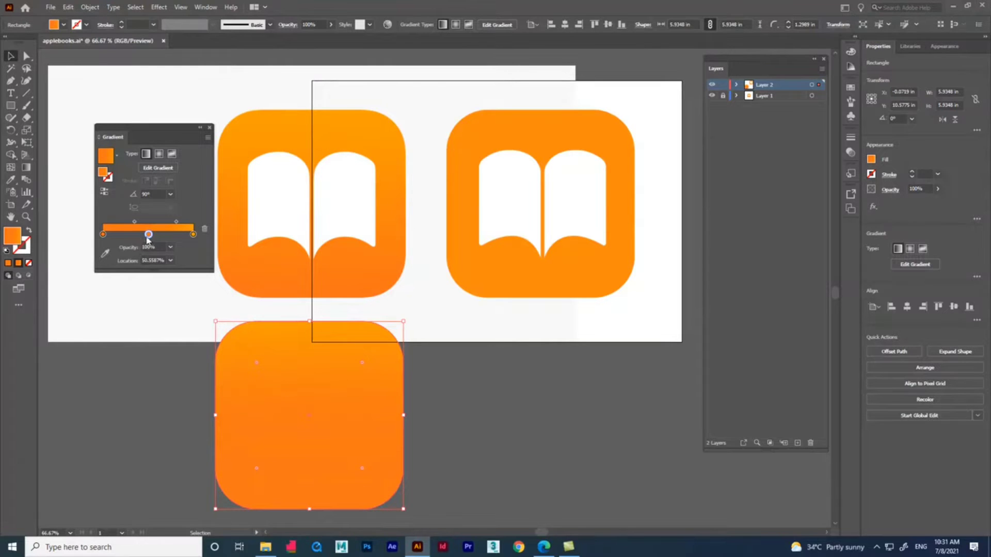
pyautogui.moveTo(148, 235); pyautogui.dragTo(144, 235)
pyautogui.doubleClick(145, 235)
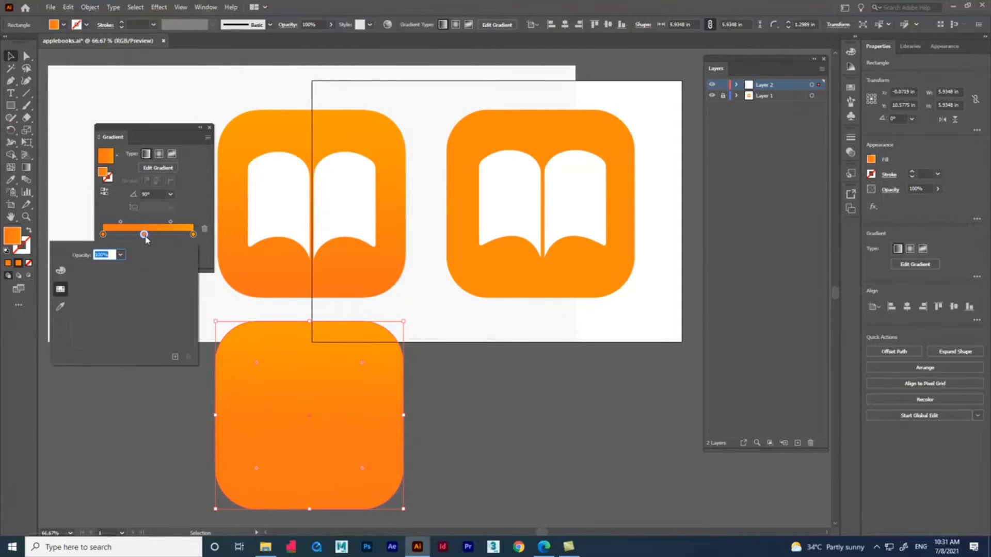
pyautogui.click(60, 308)
pyautogui.click(512, 192)
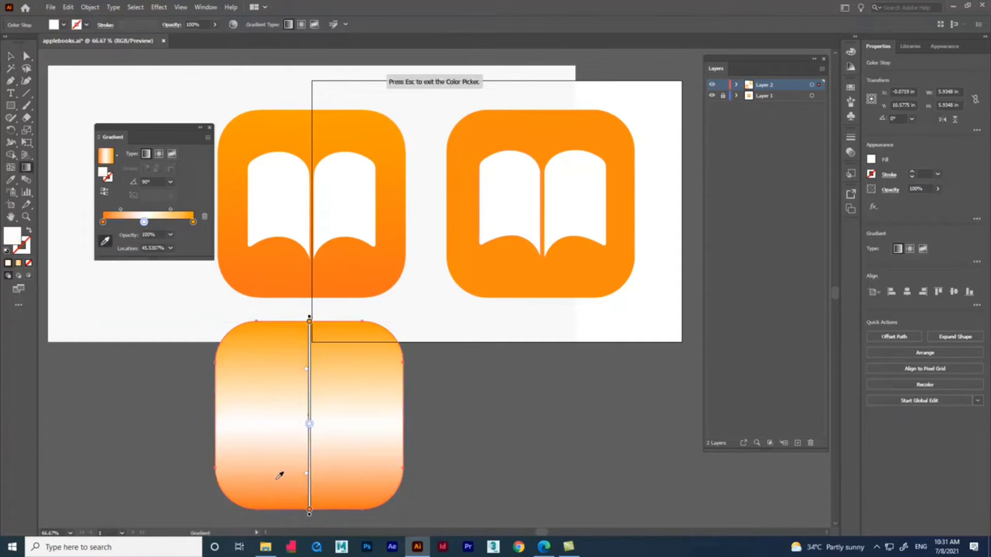
pyautogui.press('Escape')
# Remove the white stop, add a new stop near the start, and make the gradient radial.
pyautogui.moveTo(144, 222); pyautogui.dragTo(147, 222)
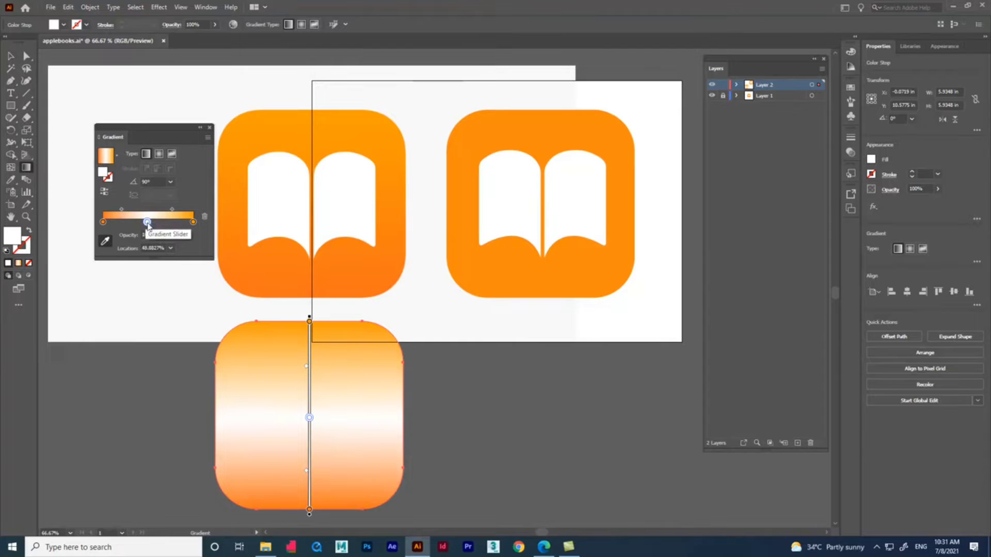
pyautogui.moveTo(147, 222); pyautogui.dragTo(155, 331)
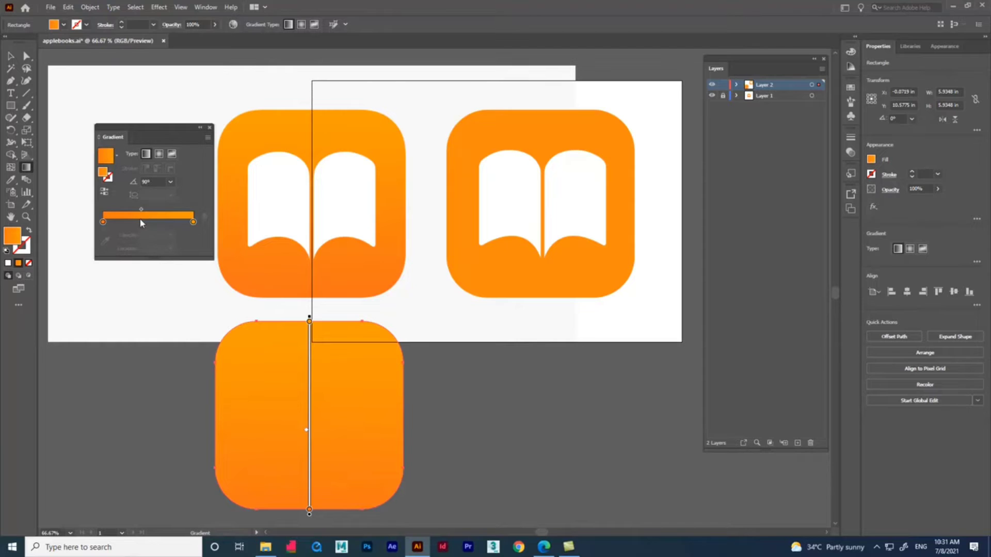
pyautogui.click(122, 223)
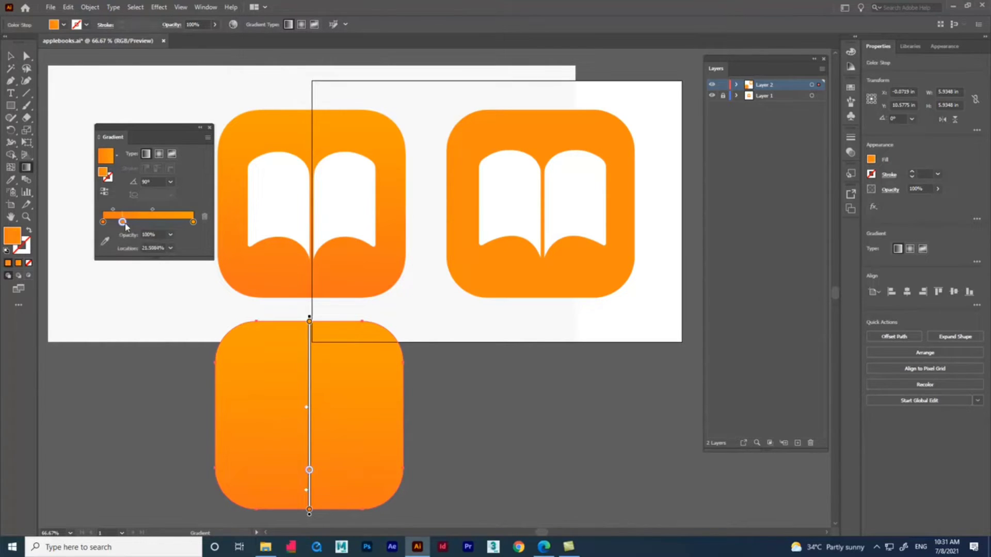
pyautogui.moveTo(121, 222)
pyautogui.mouseDown()
pyautogui.moveTo(148, 221)
pyautogui.moveTo(149, 248)
pyautogui.mouseUp()
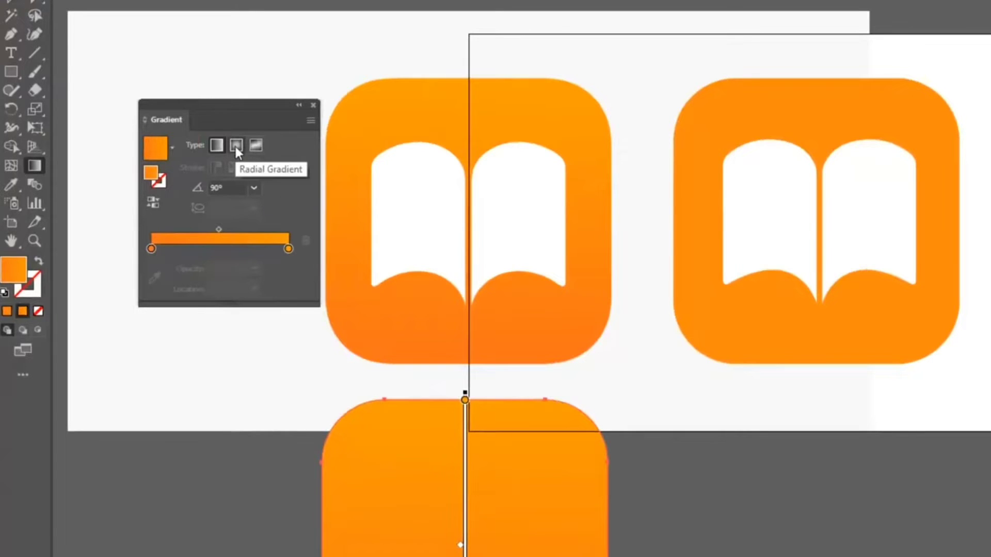
pyautogui.click(235, 146)
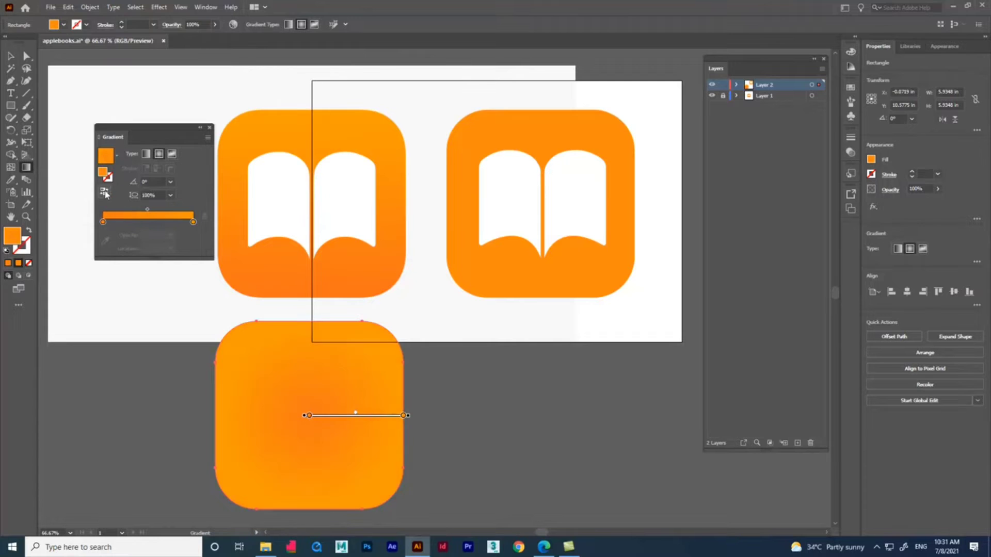
# Flatten the radial gradient into a diagonal ellipse with 90% aspect ratio, repositioning the stops.
pyautogui.click(103, 221)
pyautogui.click(193, 222)
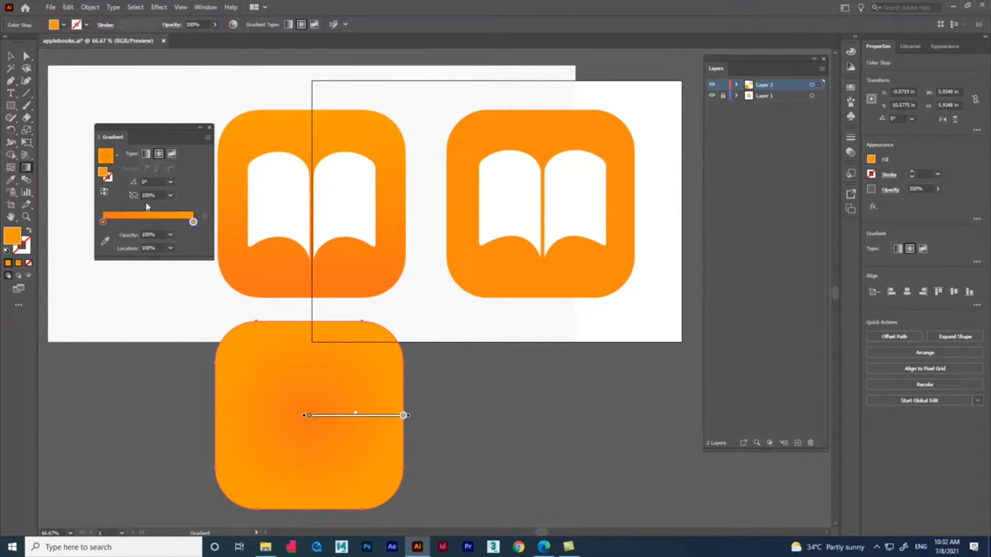
pyautogui.moveTo(355, 415)
pyautogui.moveTo(310, 323); pyautogui.dragTo(315, 370)
pyautogui.click(171, 195)
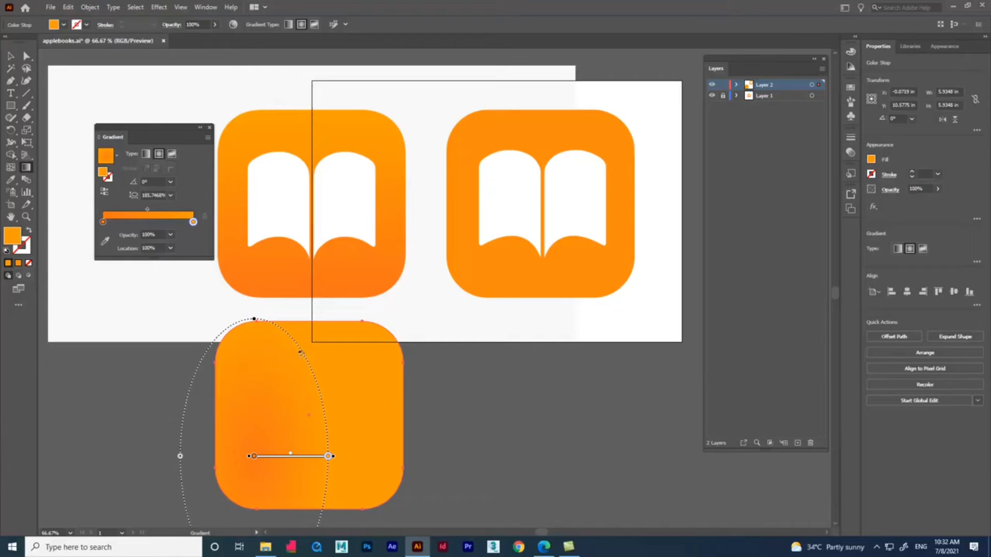
pyautogui.moveTo(327, 453); pyautogui.dragTo(315, 413)
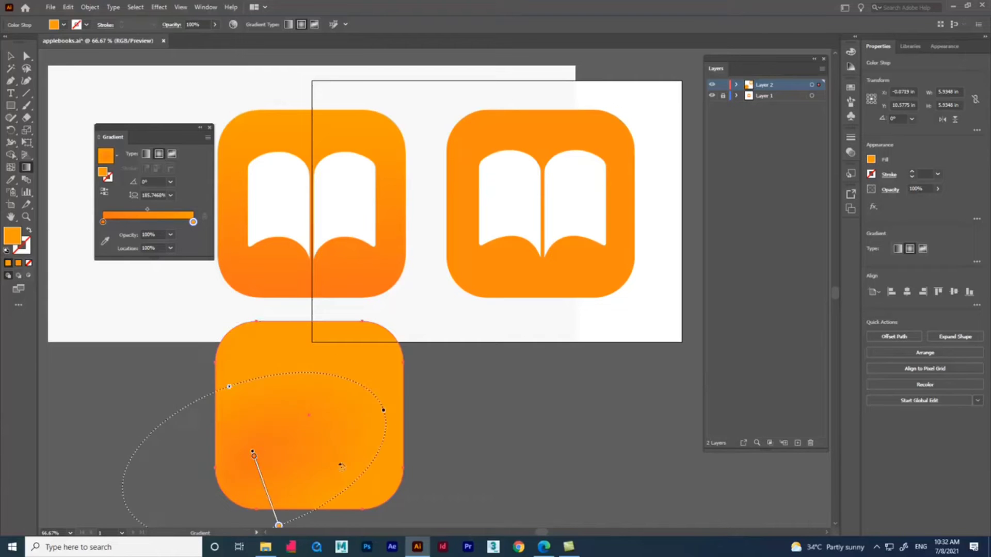
pyautogui.moveTo(256, 458); pyautogui.dragTo(293, 436)
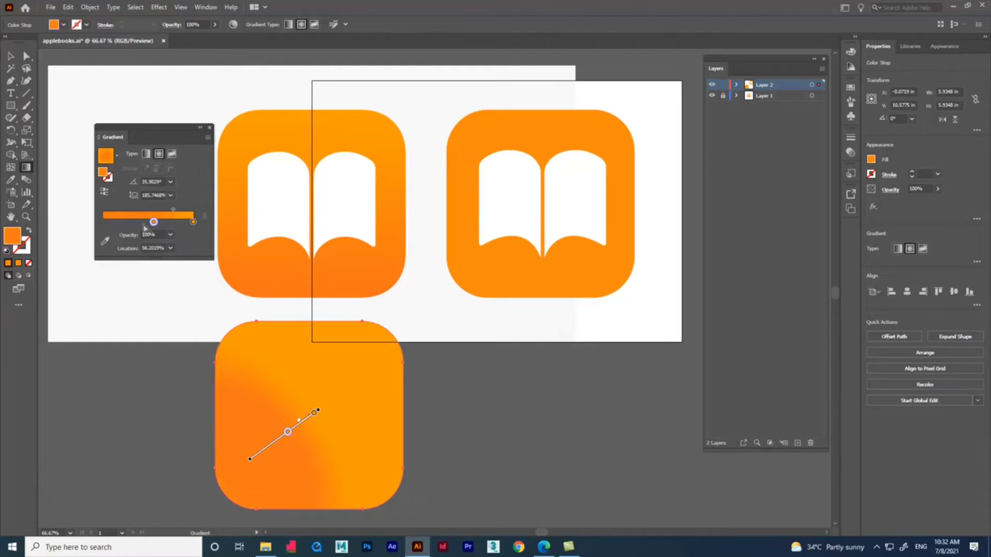
pyautogui.moveTo(153, 221); pyautogui.dragTo(81, 229)
pyautogui.click(170, 195)
pyautogui.click(178, 304)
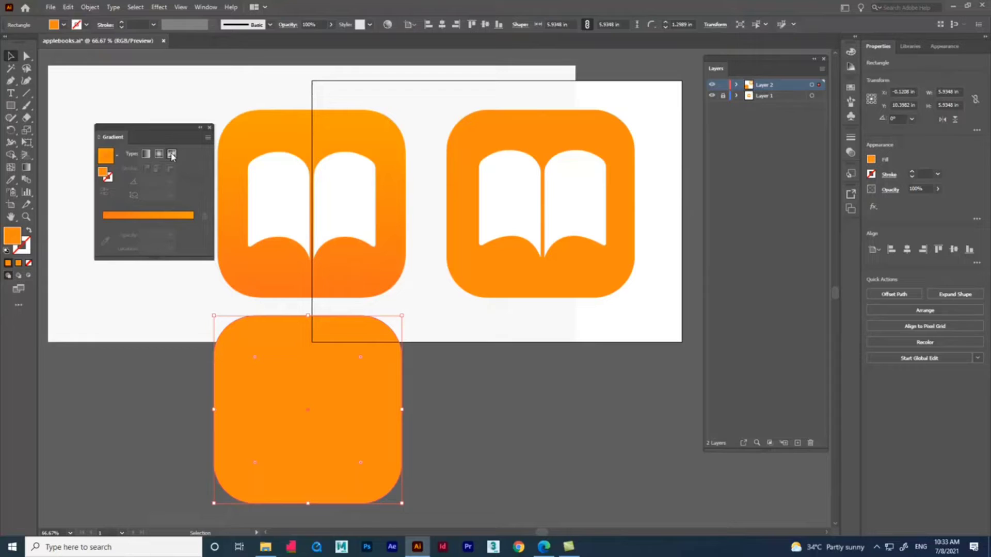
# Switch the square to a freeform gradient and place five colour points across it.
pyautogui.click(172, 155)
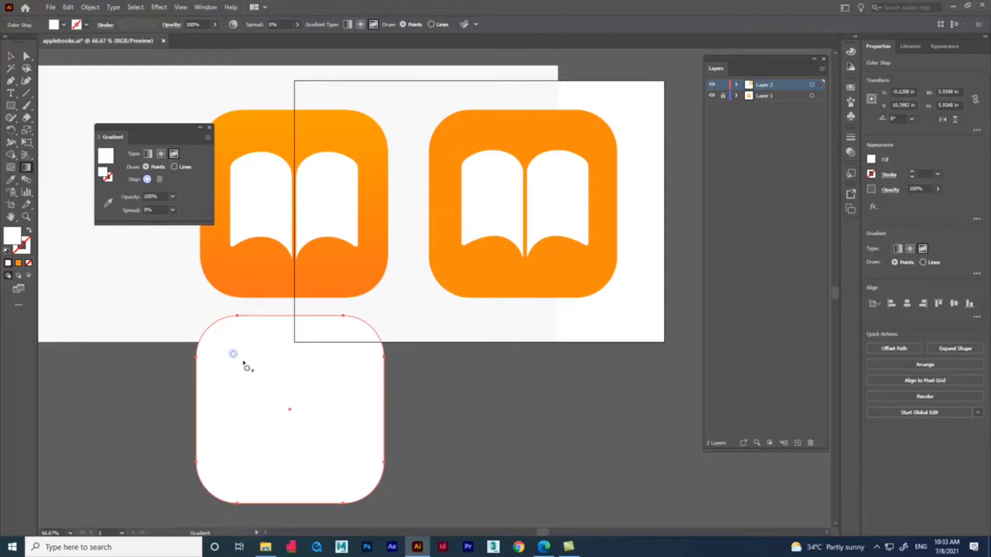
pyautogui.click(284, 381)
pyautogui.click(322, 453)
pyautogui.click(230, 447)
pyautogui.click(216, 389)
pyautogui.click(329, 400)
# Colour the top-left point with orange sampled from the left icon and set its spread to 30%.
pyautogui.moveTo(233, 353); pyautogui.dragTo(238, 351)
pyautogui.doubleClick(238, 351)
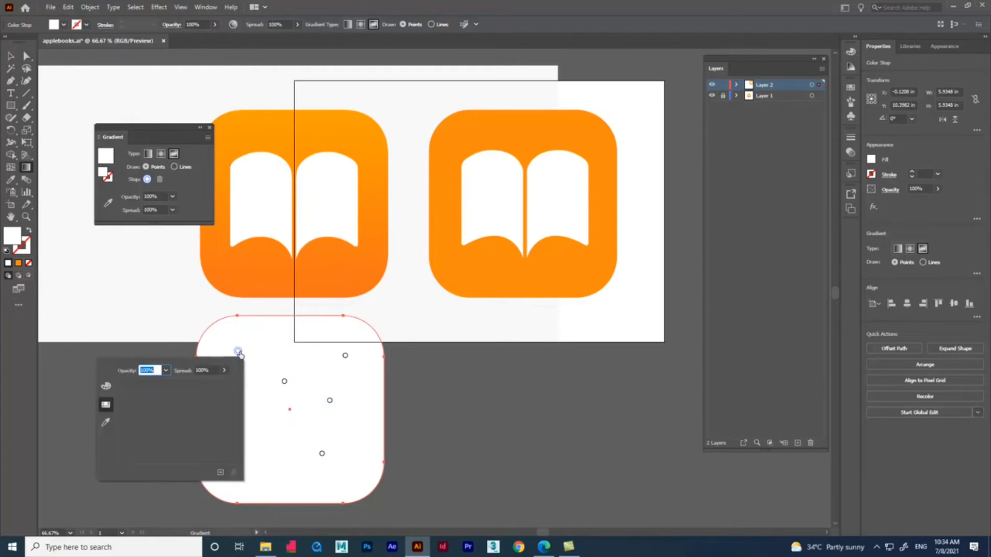
pyautogui.click(106, 424)
pyautogui.click(261, 259)
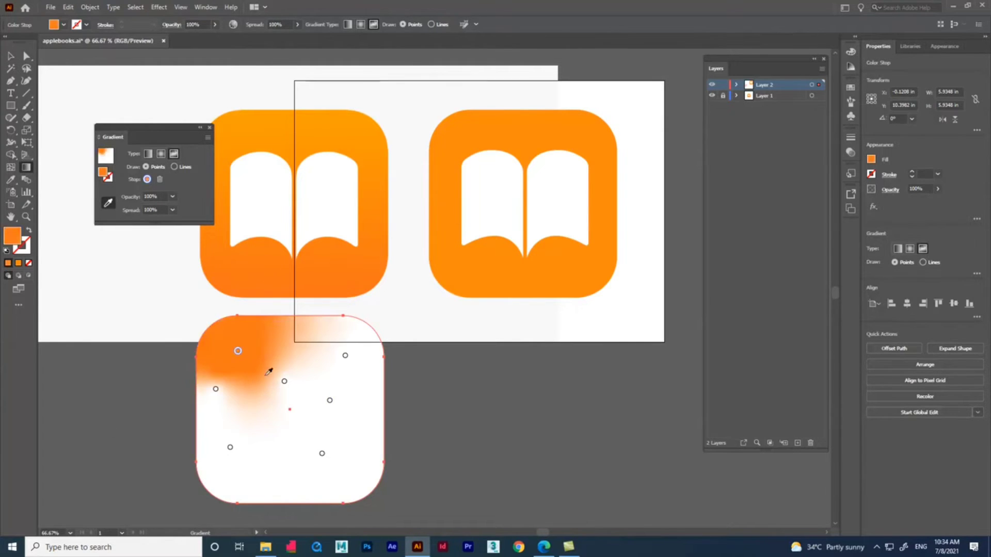
pyautogui.moveTo(238, 356)
pyautogui.mouseDown()
pyautogui.moveTo(355, 358)
pyautogui.moveTo(243, 349)
pyautogui.moveTo(249, 376)
pyautogui.mouseUp()
pyautogui.click(172, 210)
pyautogui.click(185, 258)
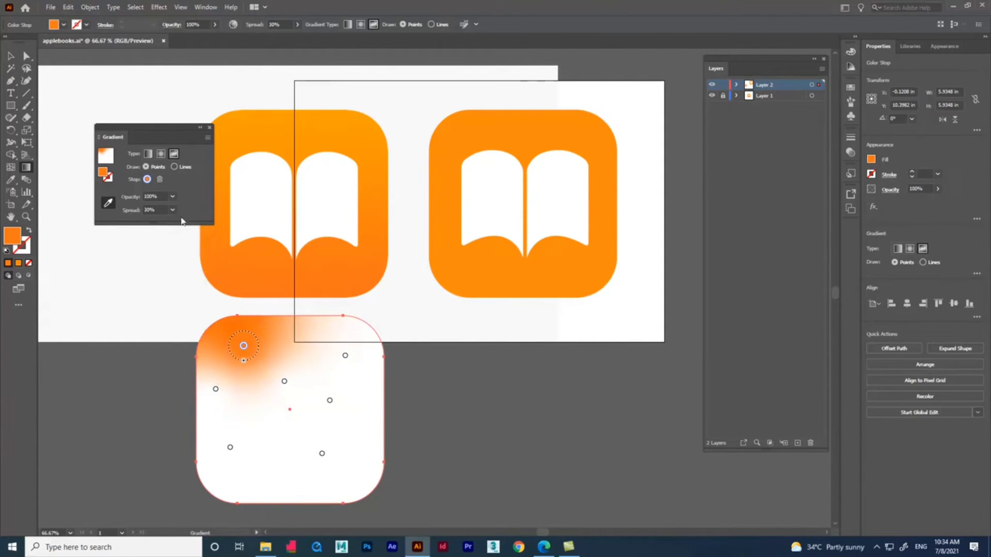
pyautogui.doubleClick(345, 356)
# Colour the freeform points teal, red and purple, moving the purple point lower right.
pyautogui.click(215, 395)
pyautogui.click(340, 423)
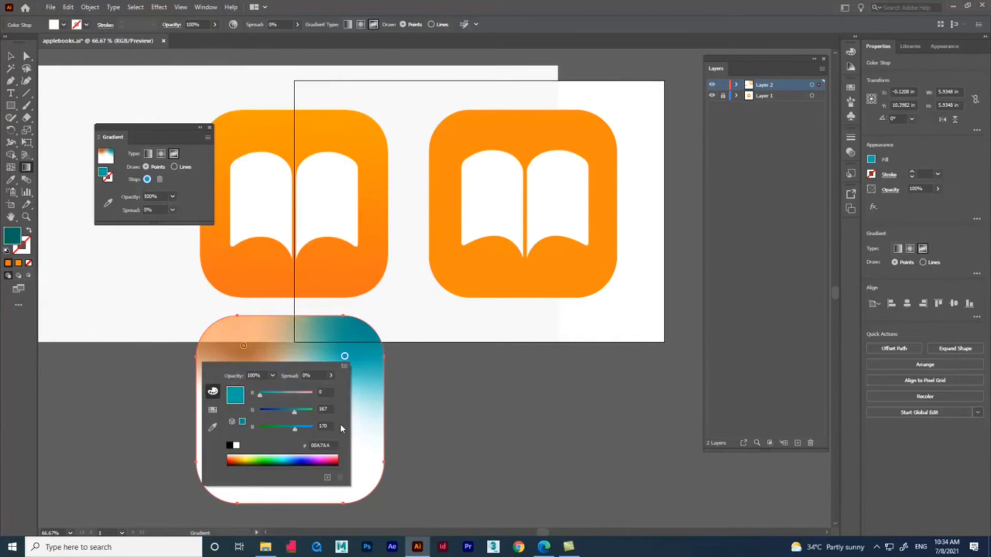
pyautogui.click(284, 382)
pyautogui.doubleClick(283, 382)
pyautogui.click(261, 487)
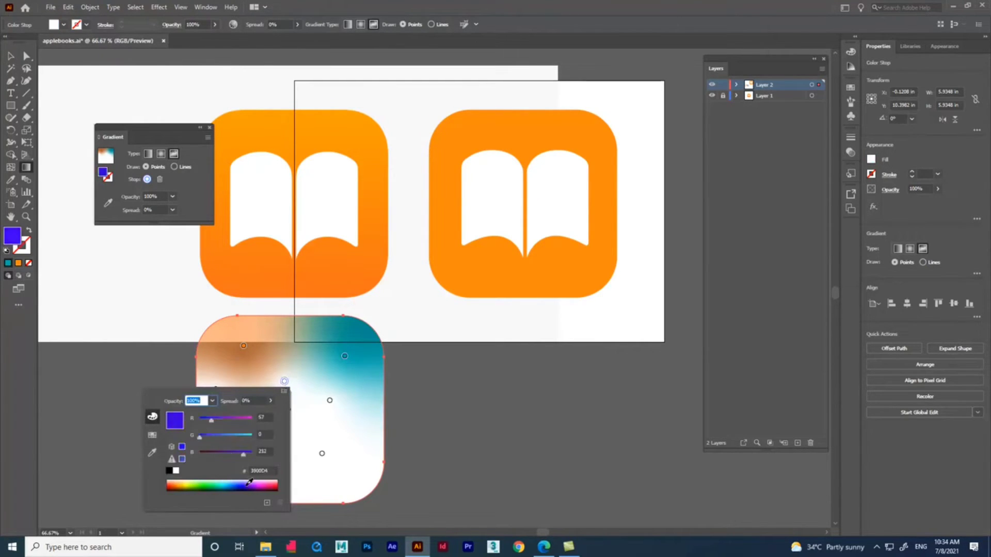
pyautogui.click(276, 483)
pyautogui.click(329, 400)
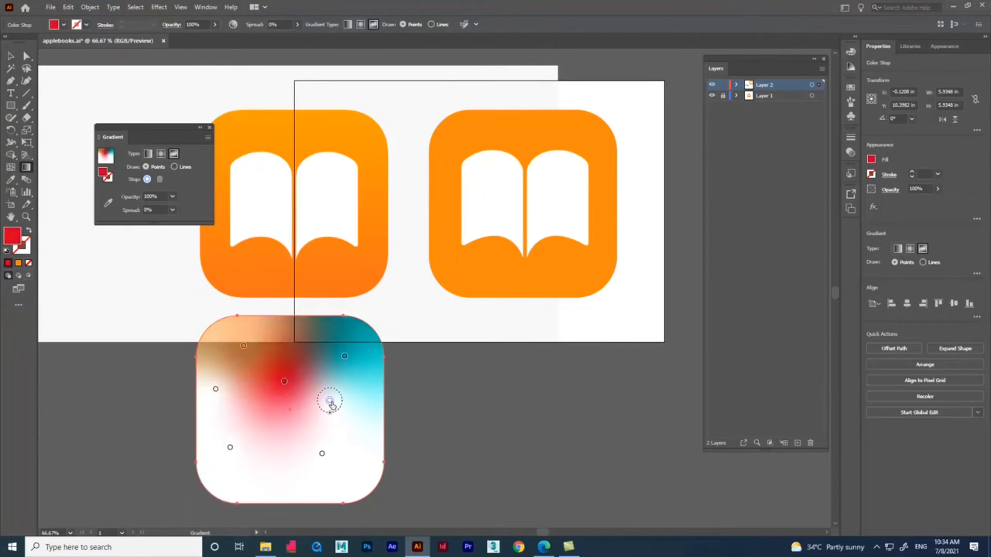
pyautogui.doubleClick(329, 400)
pyautogui.click(308, 502)
pyautogui.click(329, 400)
pyautogui.moveTo(330, 401); pyautogui.dragTo(348, 435)
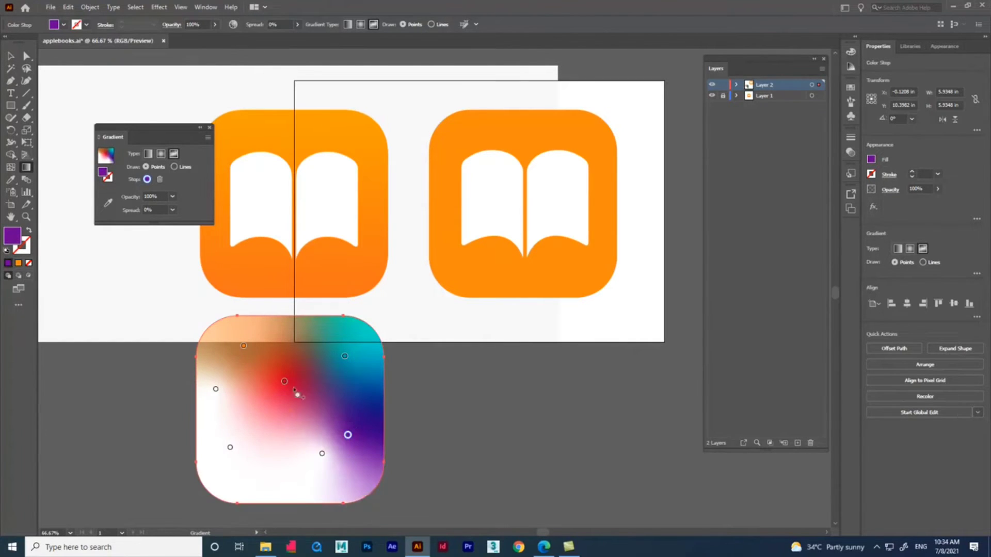
# Rearrange the gradient points around the square and delete the white point.
pyautogui.click(243, 346)
pyautogui.moveTo(284, 382); pyautogui.dragTo(282, 413)
pyautogui.moveTo(345, 356); pyautogui.dragTo(355, 340)
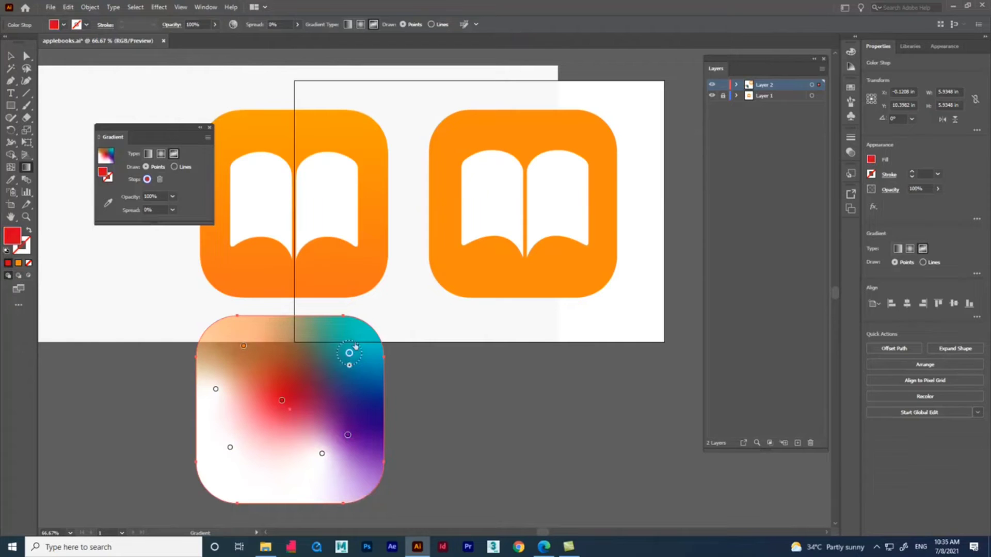
pyautogui.moveTo(321, 454); pyautogui.dragTo(281, 482)
pyautogui.moveTo(230, 447); pyautogui.dragTo(231, 479)
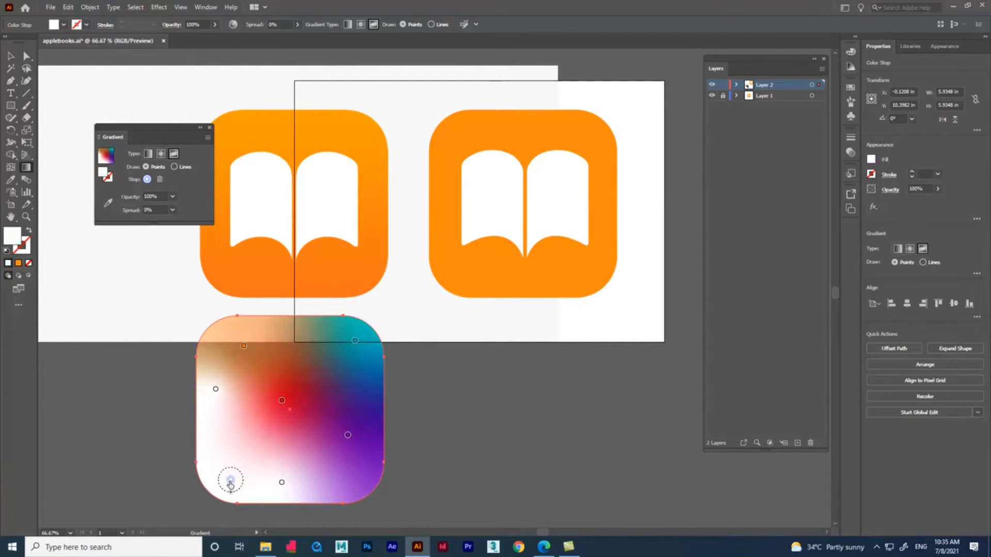
pyautogui.moveTo(281, 400); pyautogui.dragTo(293, 416)
pyautogui.moveTo(216, 389); pyautogui.dragTo(215, 423)
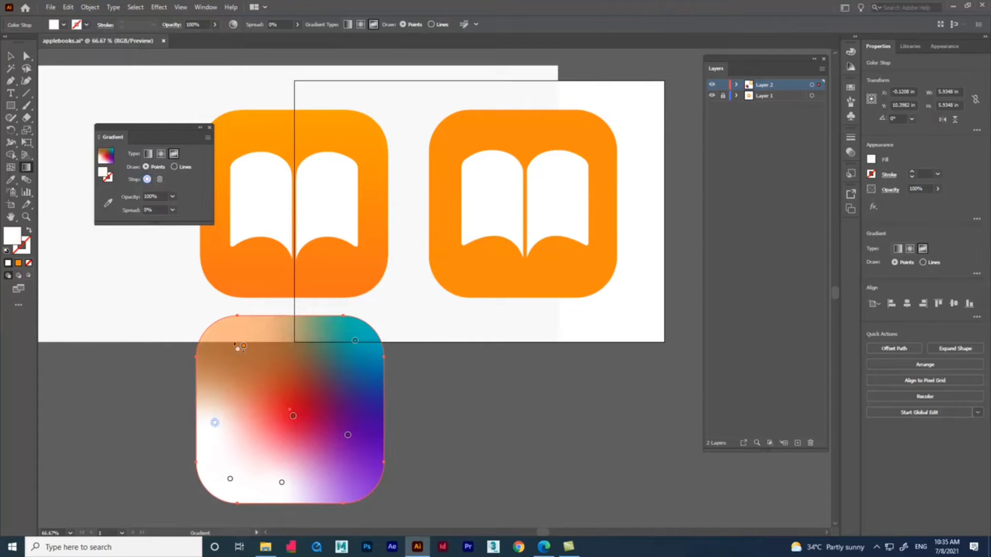
pyautogui.press('Delete')
# Remove the red point and reposition the bottom gradient points.
pyautogui.click(293, 416)
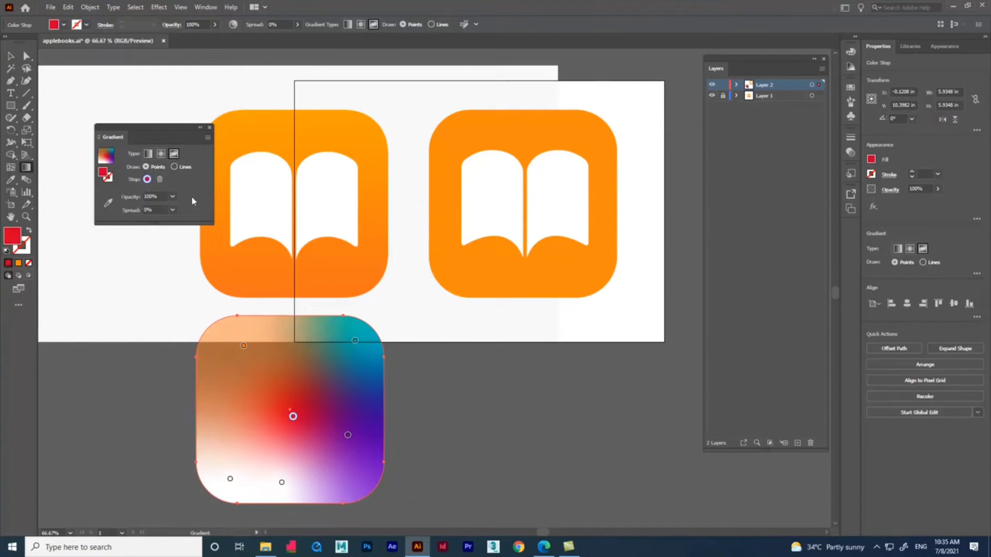
pyautogui.click(161, 183)
pyautogui.moveTo(282, 483); pyautogui.dragTo(309, 481)
pyautogui.moveTo(230, 479); pyautogui.dragTo(227, 445)
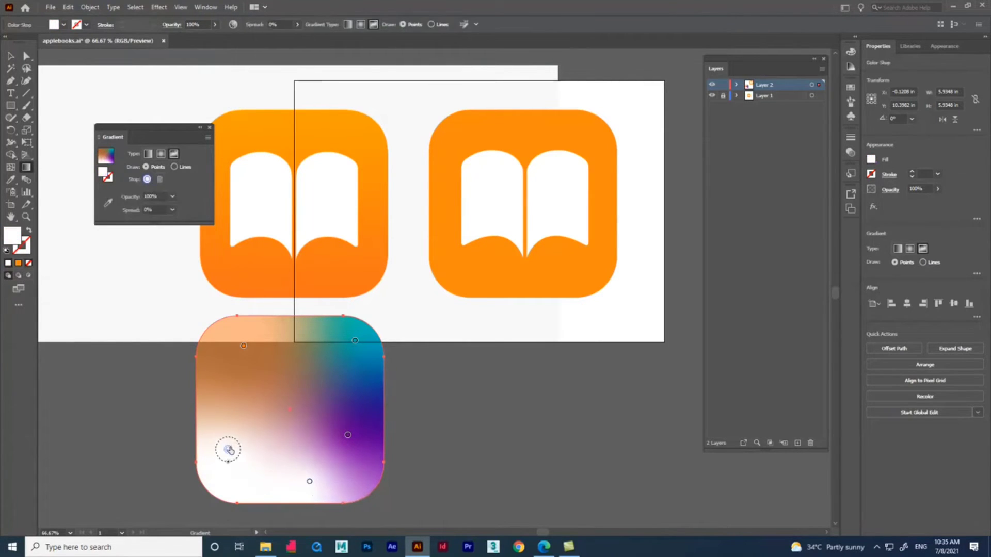
pyautogui.moveTo(309, 482); pyautogui.dragTo(285, 485)
# Give the bottom point 100% spread and 40% opacity, then delete the test square.
pyautogui.click(172, 210)
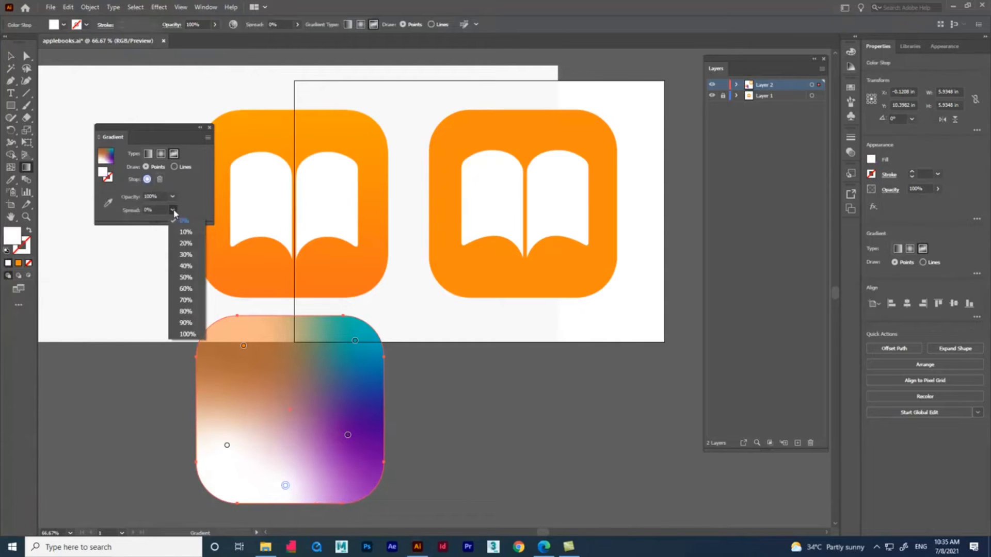
pyautogui.click(178, 222)
pyautogui.click(173, 198)
pyautogui.click(191, 262)
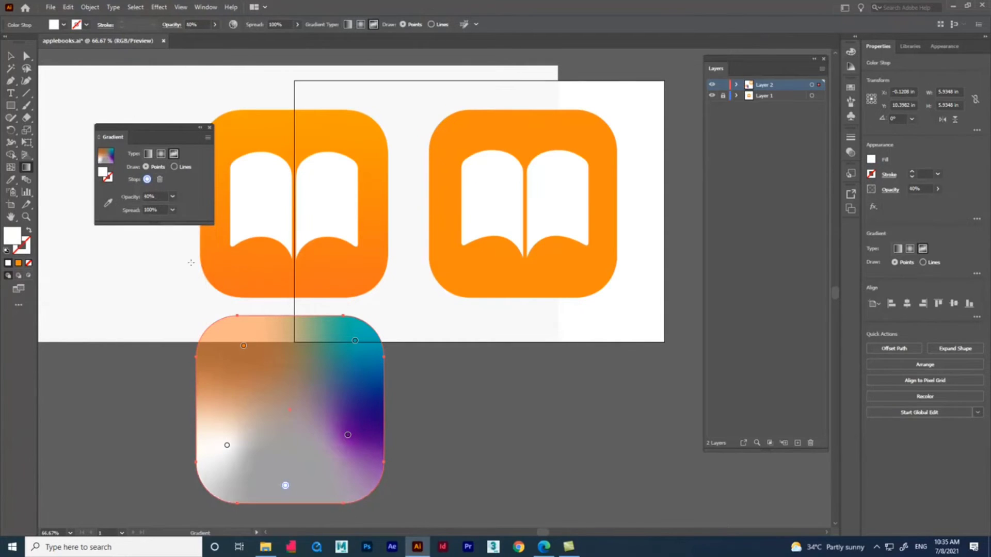
pyautogui.moveTo(285, 486); pyautogui.dragTo(290, 470)
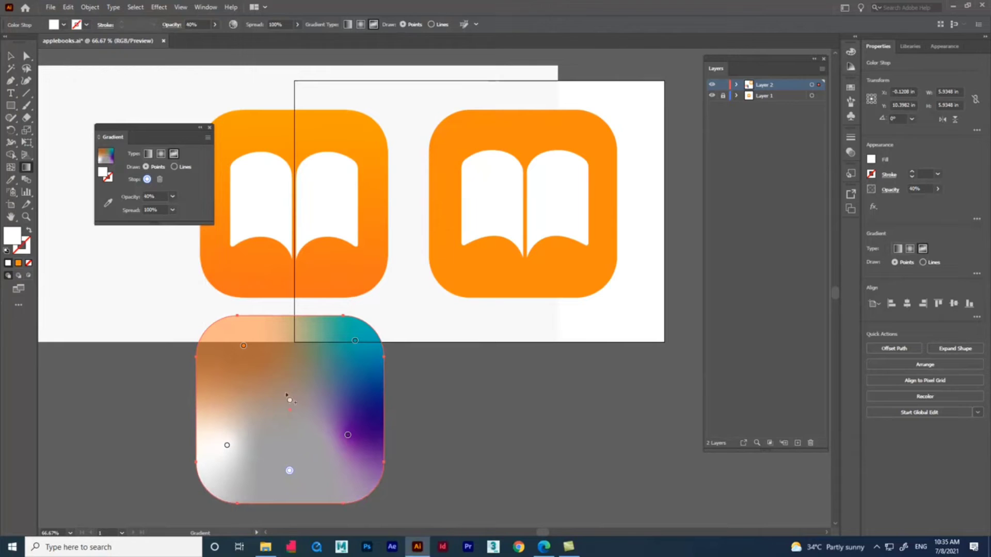
pyautogui.press('v')
pyautogui.press('Delete')
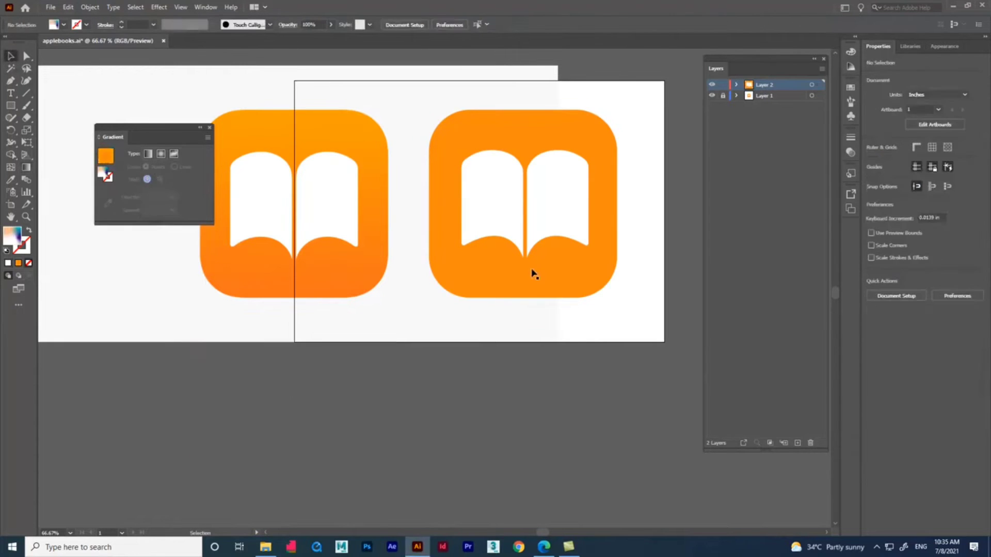
# Copy the orange icon below and draw a spiral freeform gradient line across it.
pyautogui.moveTo(518, 284)
pyautogui.mouseDown()
pyautogui.moveTo(340, 482)
pyautogui.moveTo(292, 499)
pyautogui.mouseUp()
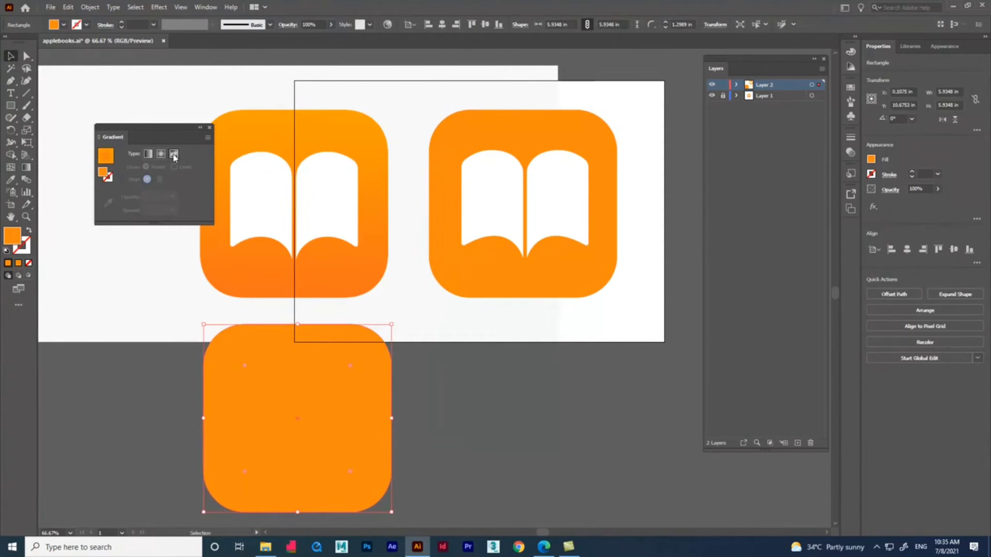
pyautogui.click(174, 154)
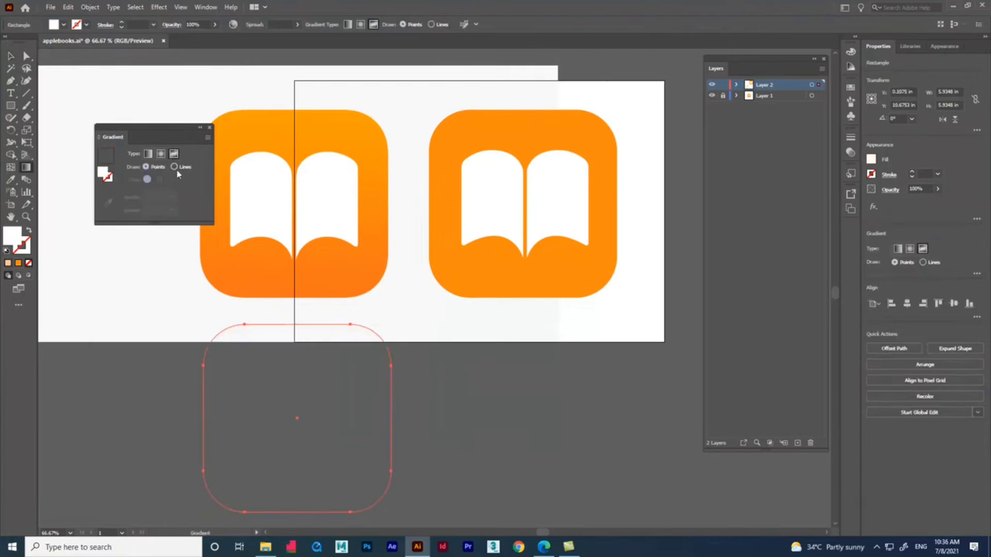
pyautogui.click(174, 167)
pyautogui.click(234, 356)
pyautogui.click(320, 350)
pyautogui.click(366, 391)
pyautogui.click(262, 486)
pyautogui.click(300, 384)
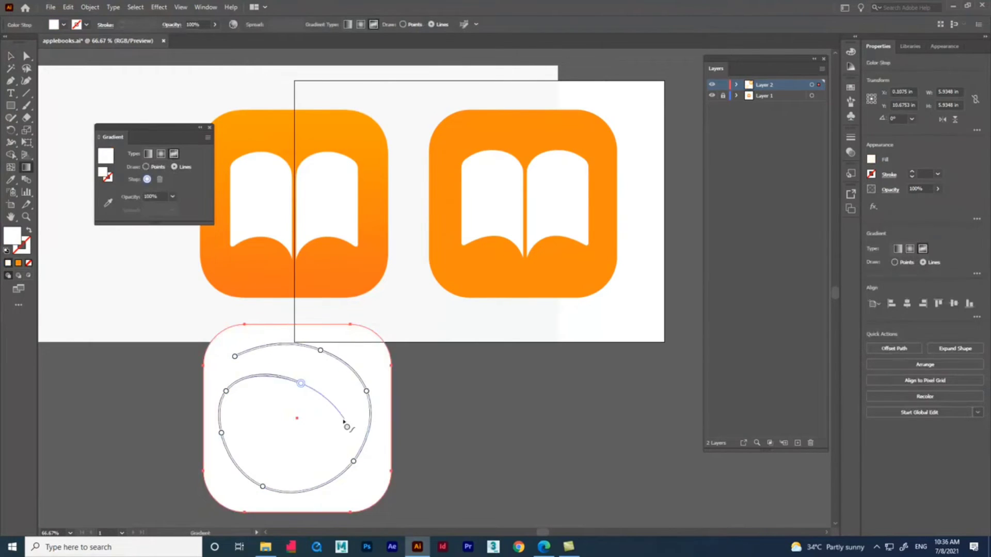
pyautogui.click(341, 418)
pyautogui.click(285, 451)
pyautogui.click(260, 416)
pyautogui.press('Escape')
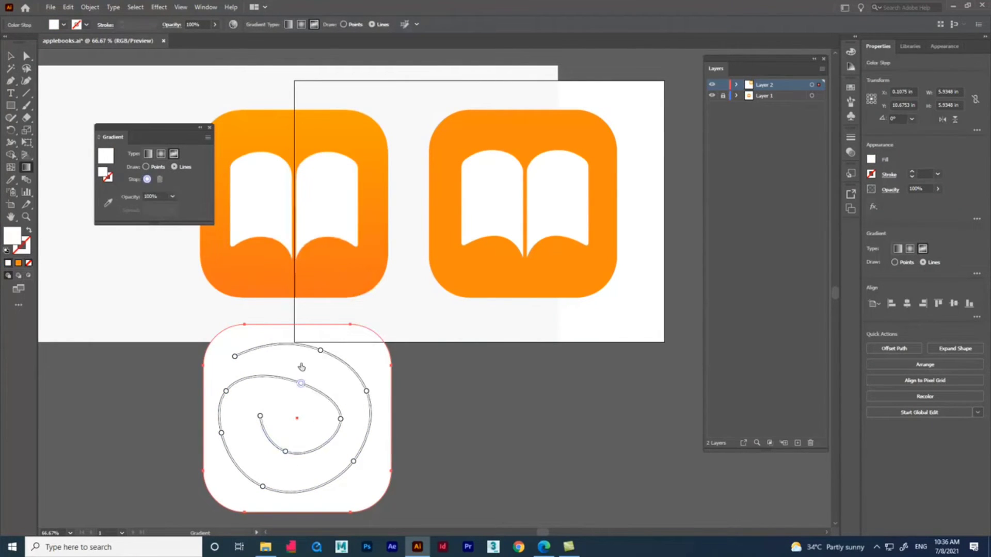
# Reshape the spiral line's curves and recolour its outer points, one purple.
pyautogui.moveTo(300, 383)
pyautogui.mouseDown()
pyautogui.moveTo(298, 363)
pyautogui.moveTo(344, 350)
pyautogui.mouseUp()
pyautogui.moveTo(367, 390); pyautogui.dragTo(371, 407)
pyautogui.moveTo(353, 461); pyautogui.dragTo(354, 474)
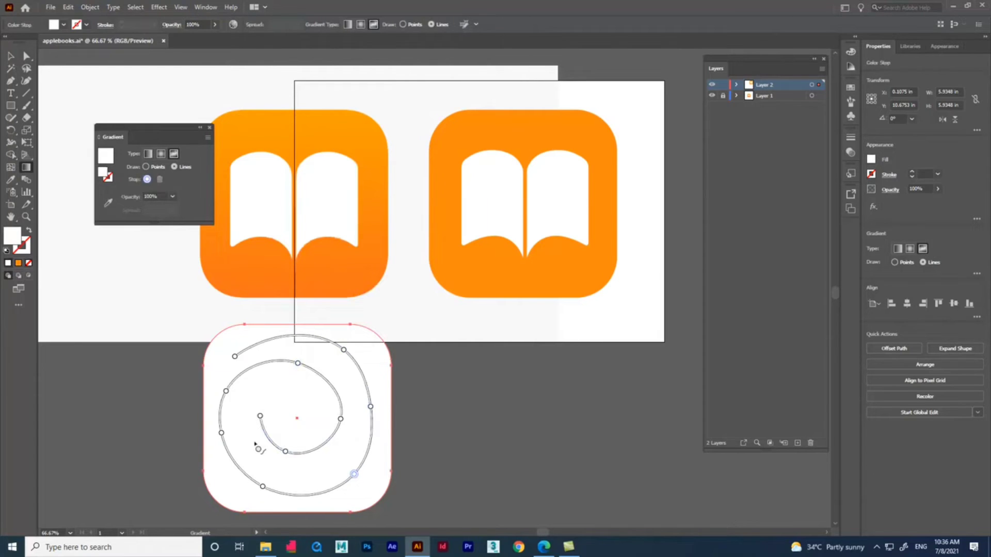
pyautogui.doubleClick(354, 474)
pyautogui.click(330, 437)
pyautogui.doubleClick(370, 406)
pyautogui.click(335, 509)
pyautogui.doubleClick(344, 350)
pyautogui.click(237, 405)
# Make the spiral's top-left point black and an inner point blue, then draw a rounded square beside the Instagram logo.
pyautogui.doubleClick(235, 356)
pyautogui.click(181, 467)
pyautogui.doubleClick(340, 419)
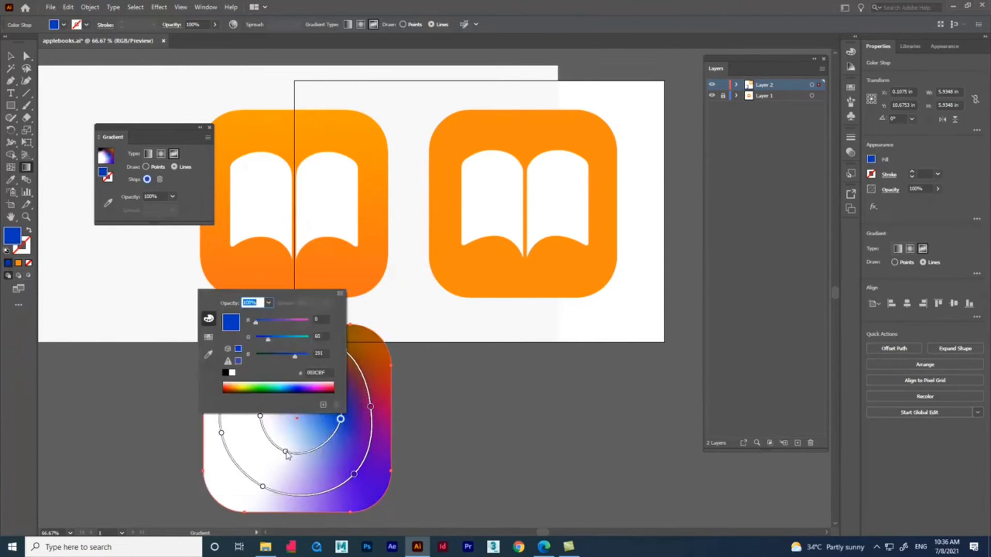
pyautogui.click(310, 408)
pyautogui.moveTo(286, 451)
pyautogui.mouseDown()
pyautogui.moveTo(341, 422)
pyautogui.moveTo(312, 442)
pyautogui.mouseUp()
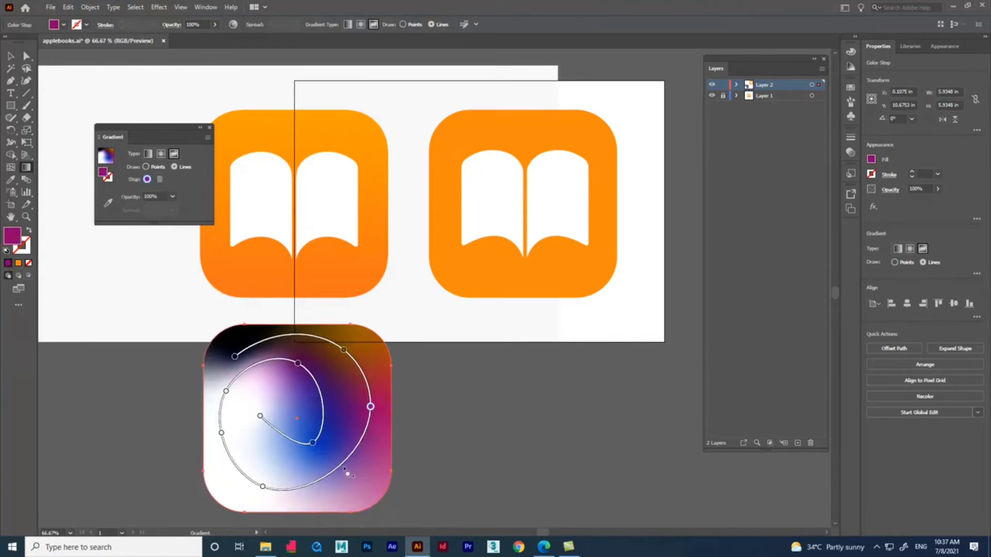
pyautogui.click(172, 196)
pyautogui.click(182, 247)
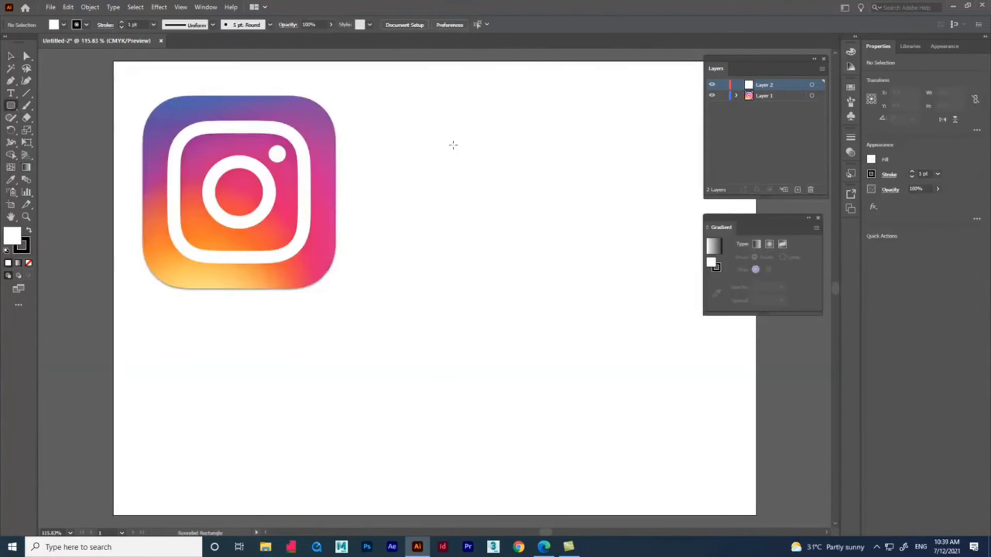
pyautogui.moveTo(442, 133); pyautogui.dragTo(608, 298)
pyautogui.moveTo(449, 143); pyautogui.dragTo(476, 186)
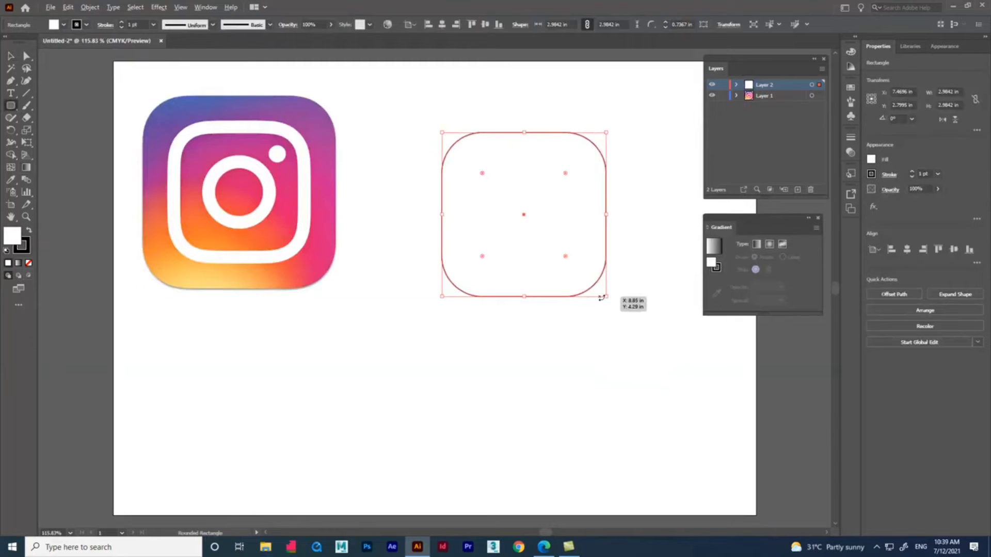
# Scale the white rounded square to about 3.55 in and place it beside the Instagram logo.
pyautogui.moveTo(601, 298); pyautogui.dragTo(616, 307)
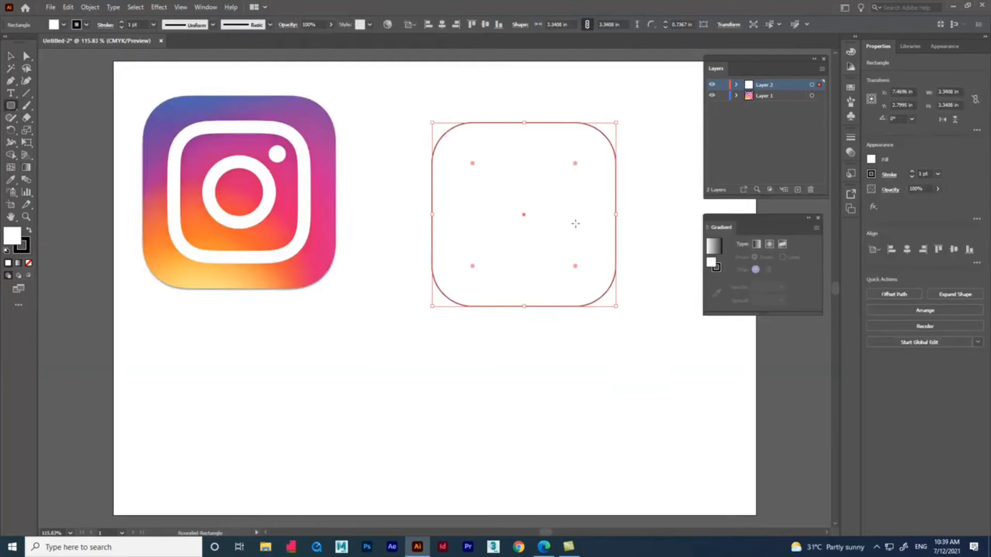
pyautogui.click(11, 56)
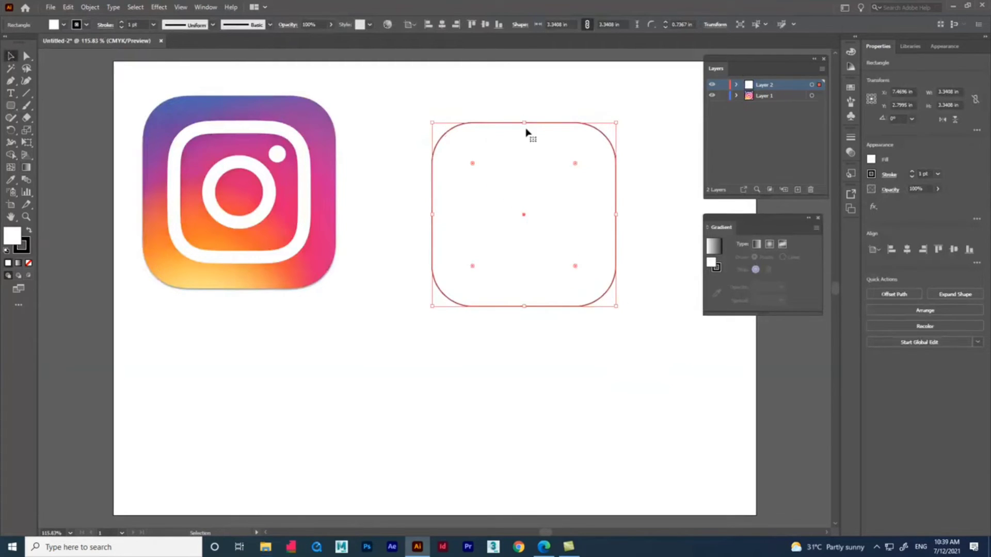
pyautogui.moveTo(537, 122)
pyautogui.mouseDown()
pyautogui.moveTo(509, 112)
pyautogui.moveTo(534, 111)
pyautogui.mouseUp()
pyautogui.moveTo(610, 295); pyautogui.dragTo(616, 299)
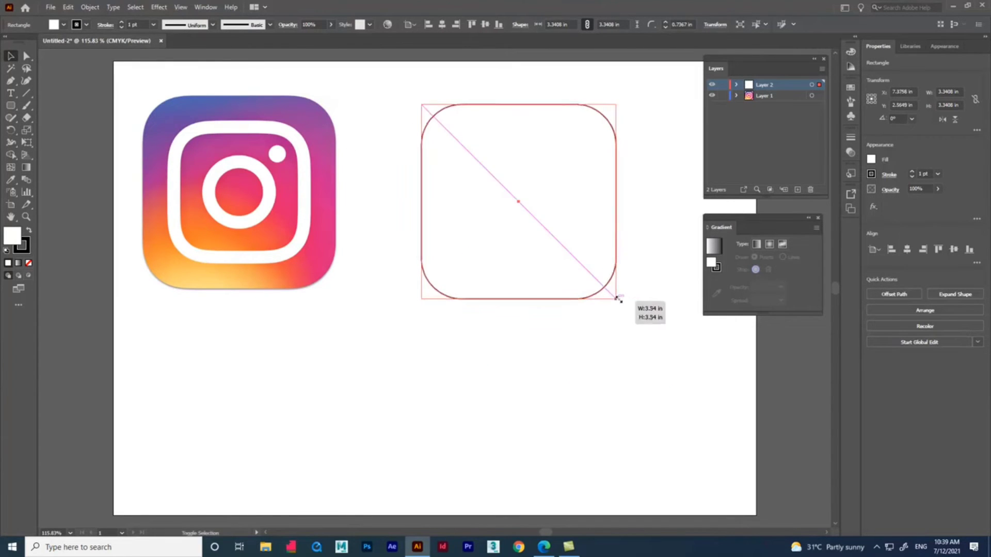
# Apply a pink freeform gradient to the square and add points at centre and upper left.
pyautogui.click(783, 246)
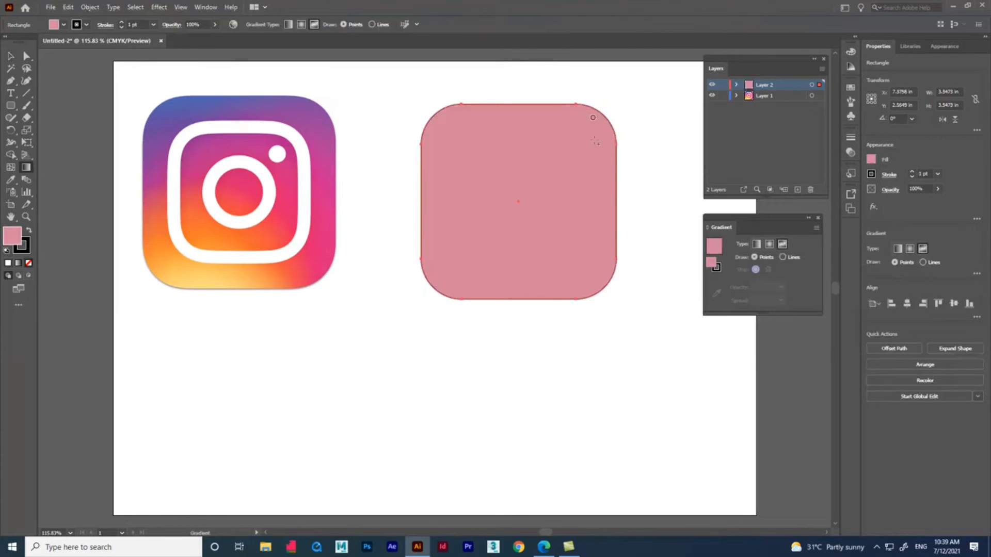
pyautogui.moveTo(592, 120); pyautogui.dragTo(577, 132)
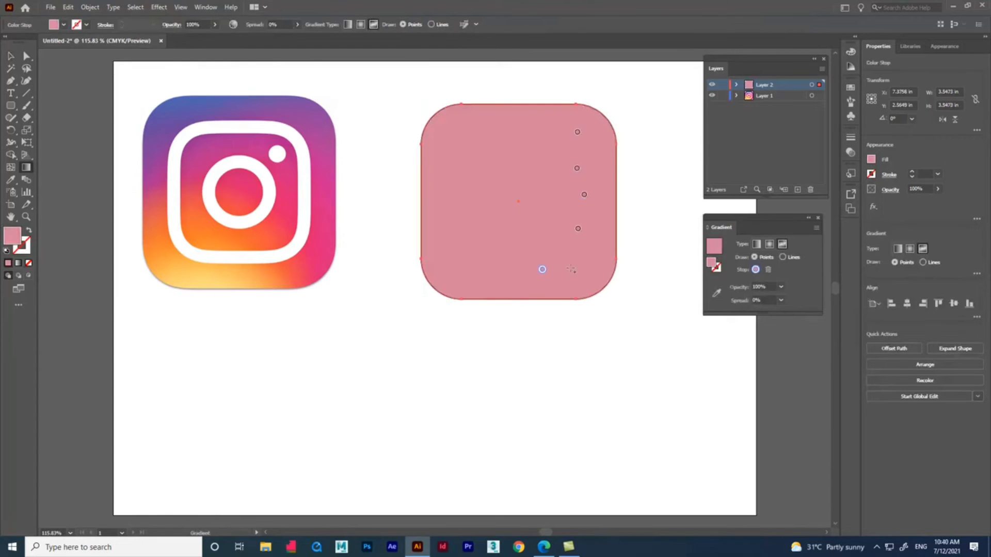
pyautogui.click(537, 217)
pyautogui.click(488, 151)
# Sample purple for the top-right point and magenta for a point moved to the right edge.
pyautogui.click(716, 294)
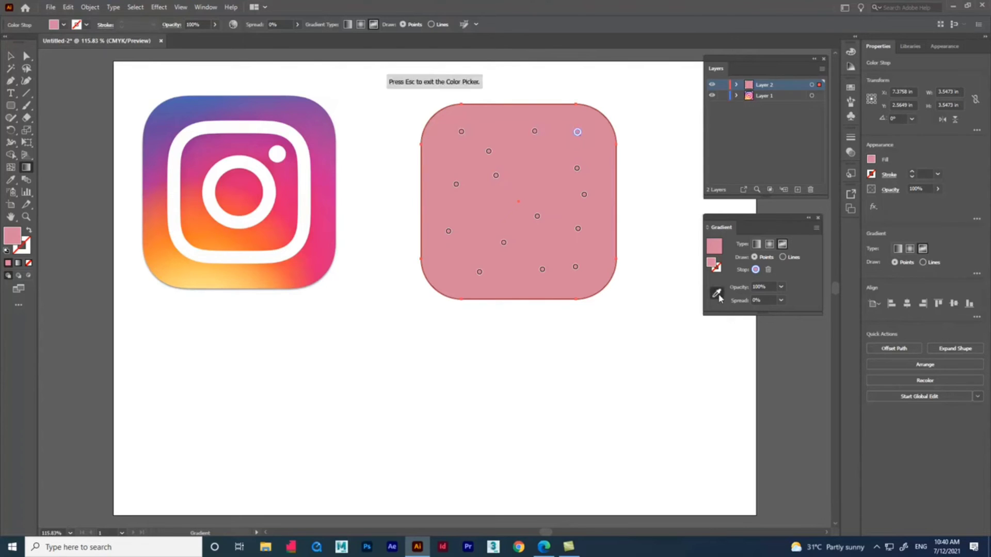
pyautogui.click(309, 121)
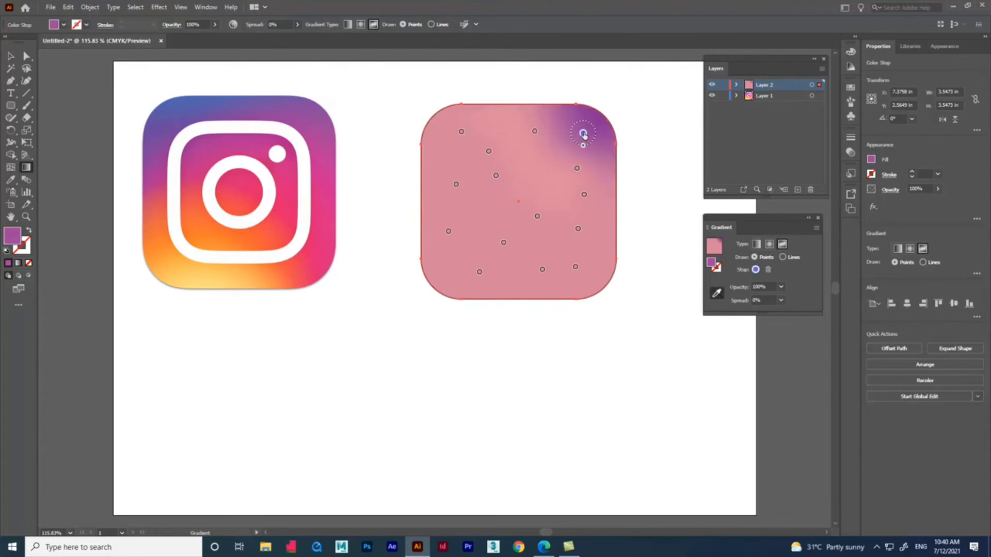
pyautogui.moveTo(578, 133); pyautogui.dragTo(584, 132)
pyautogui.doubleClick(576, 169)
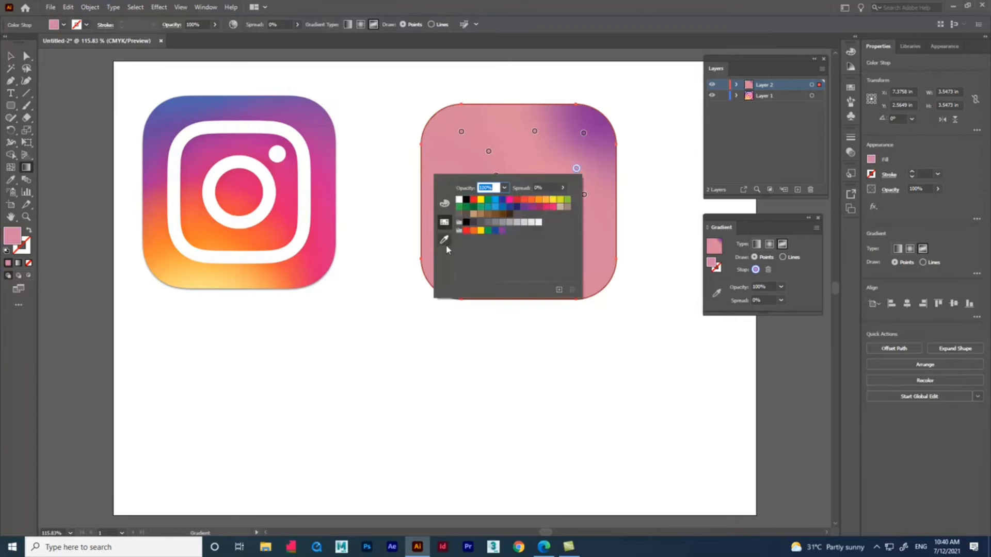
pyautogui.click(444, 240)
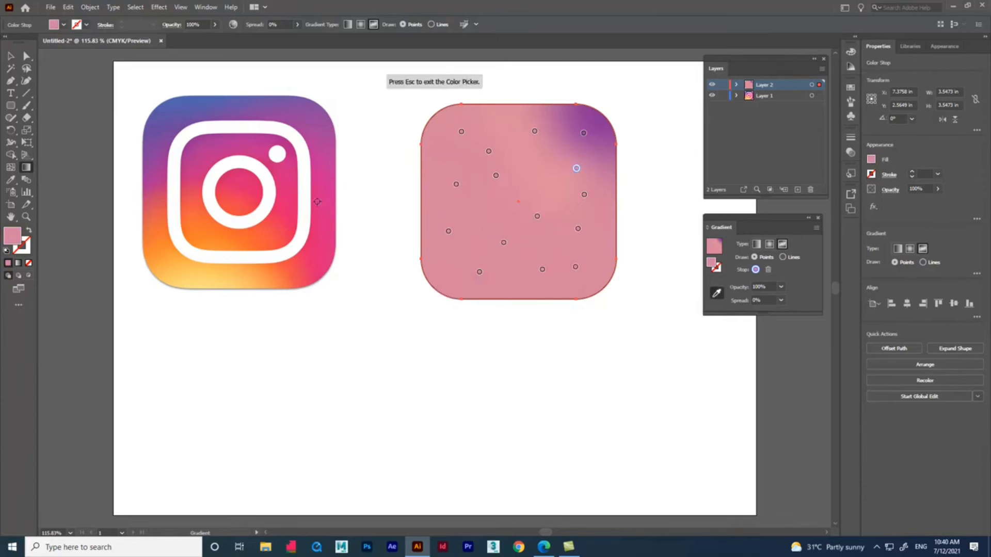
pyautogui.click(326, 164)
pyautogui.moveTo(576, 168)
pyautogui.mouseDown()
pyautogui.moveTo(596, 171)
pyautogui.moveTo(591, 206)
pyautogui.moveTo(601, 219)
pyautogui.mouseUp()
# Colour two more right-side points magenta from the logo, moving one toward the bottom-right.
pyautogui.doubleClick(591, 207)
pyautogui.click(459, 280)
pyautogui.click(325, 204)
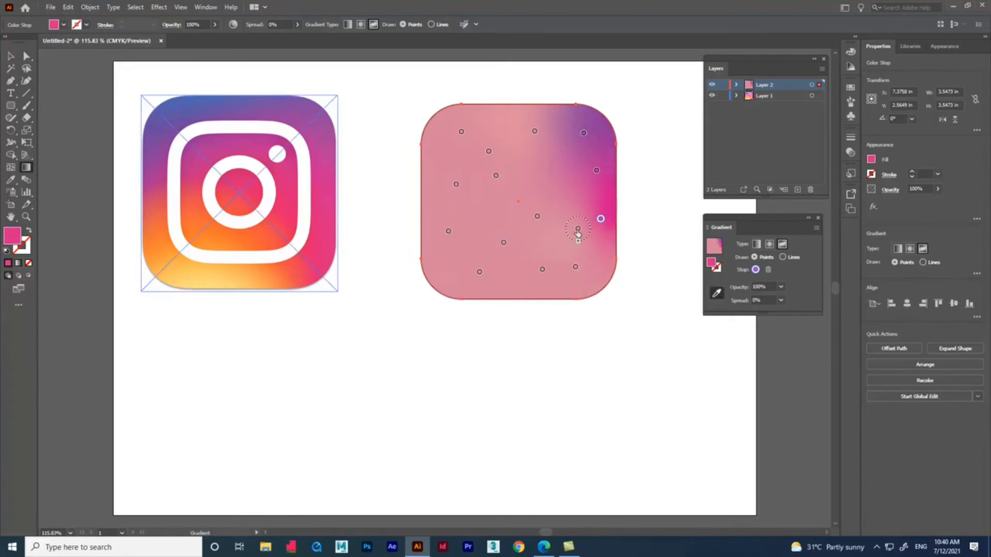
pyautogui.doubleClick(578, 230)
pyautogui.click(446, 300)
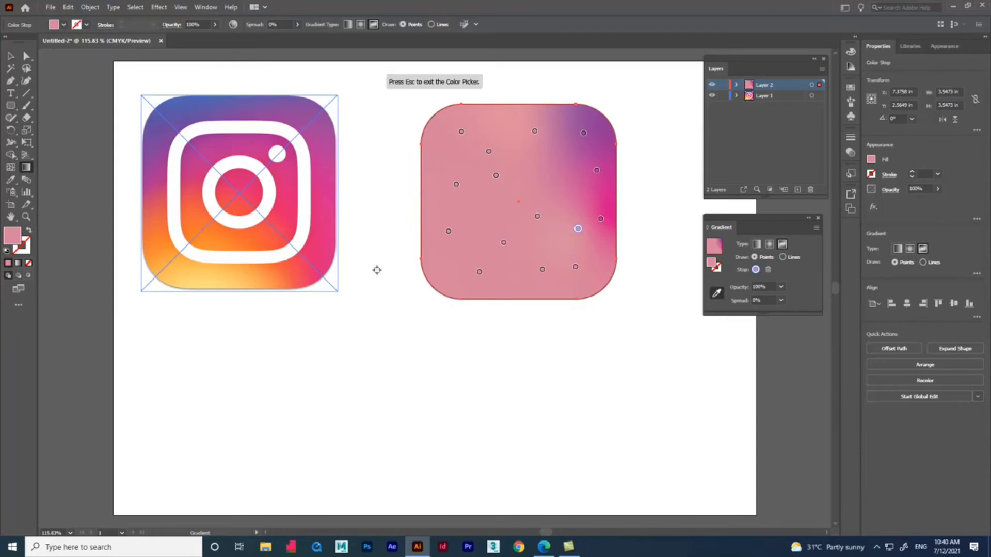
pyautogui.click(317, 247)
pyautogui.moveTo(578, 229); pyautogui.dragTo(598, 263)
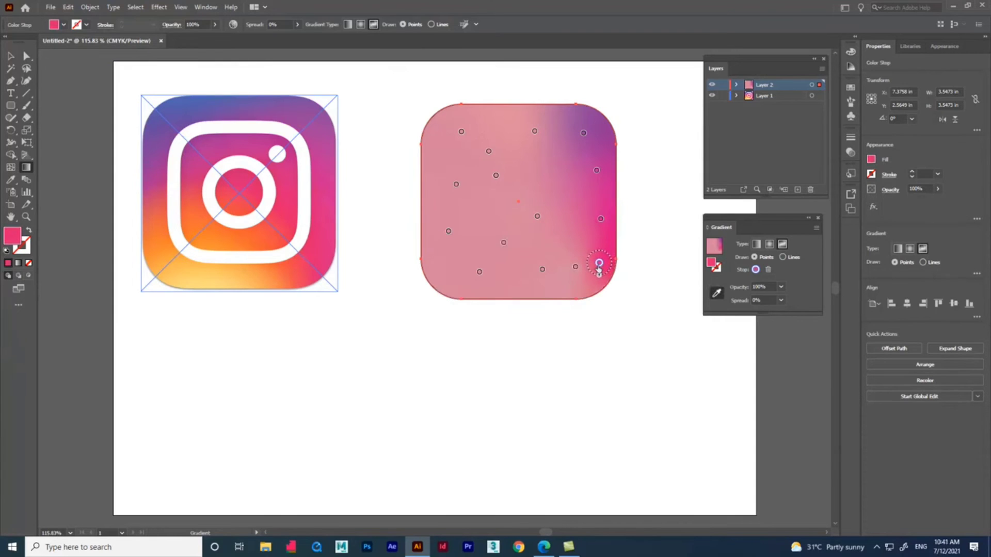
# Add red-orange and orange points sampled from the logo near the square's bottom centre.
pyautogui.click(568, 278)
pyautogui.doubleClick(568, 277)
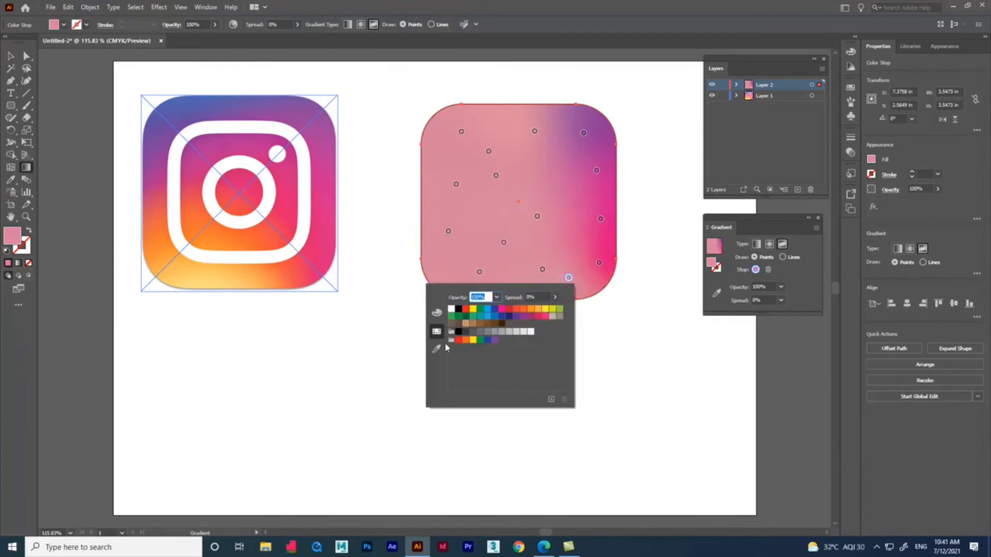
pyautogui.click(439, 309)
pyautogui.click(291, 269)
pyautogui.moveTo(568, 278); pyautogui.dragTo(560, 262)
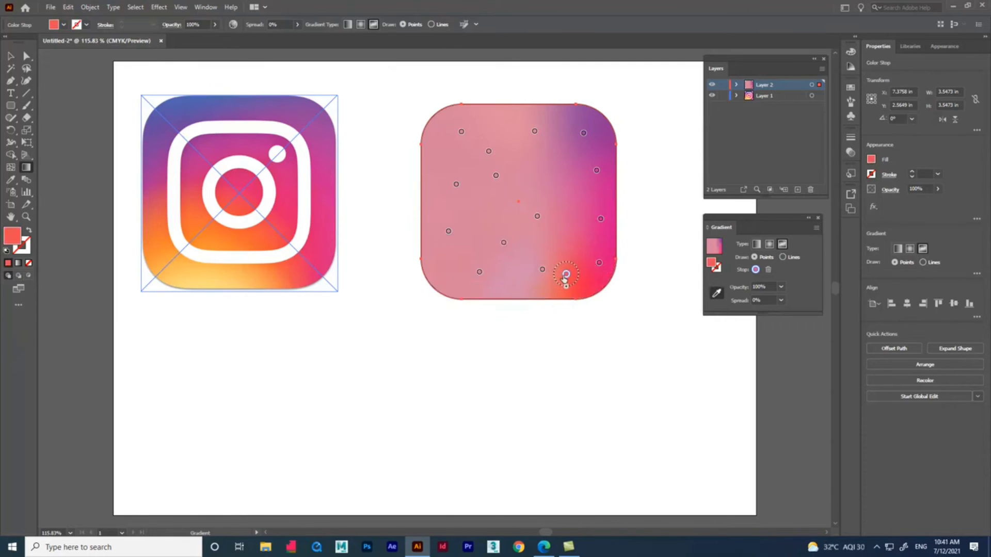
pyautogui.moveTo(560, 262); pyautogui.dragTo(531, 276)
pyautogui.doubleClick(529, 276)
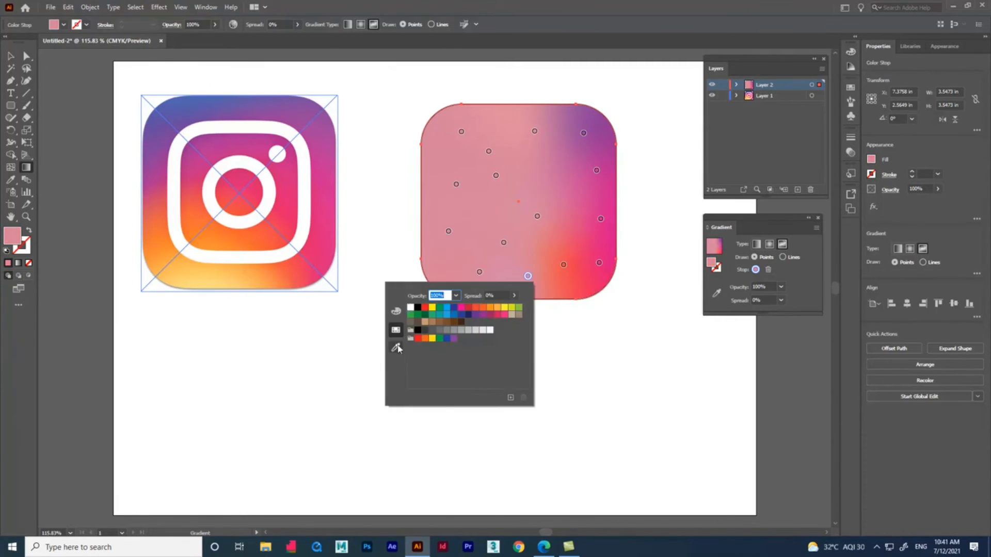
pyautogui.click(397, 349)
pyautogui.click(254, 237)
pyautogui.moveTo(528, 276); pyautogui.dragTo(540, 253)
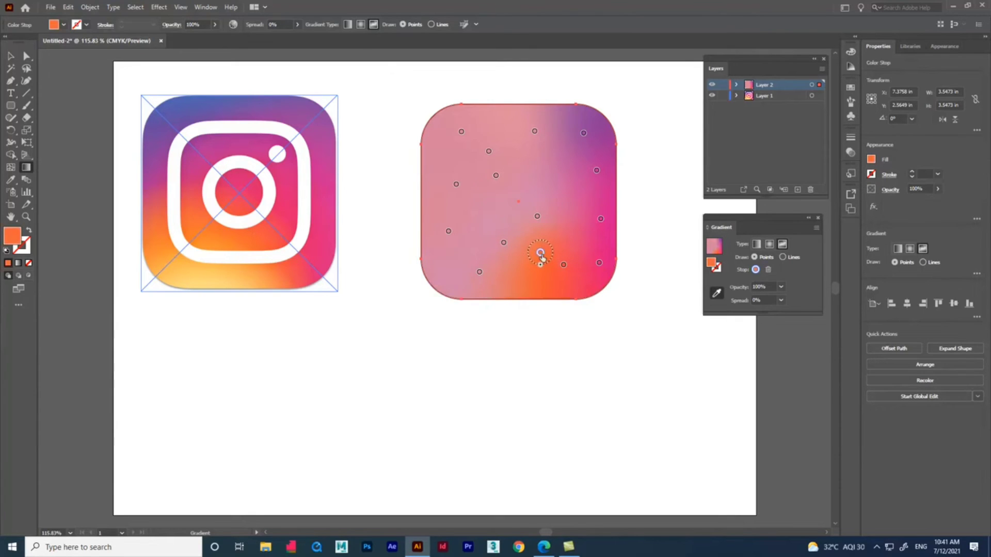
# Add a yellow point at the bottom edge and an orange point toward the centre.
pyautogui.doubleClick(489, 277)
pyautogui.click(358, 349)
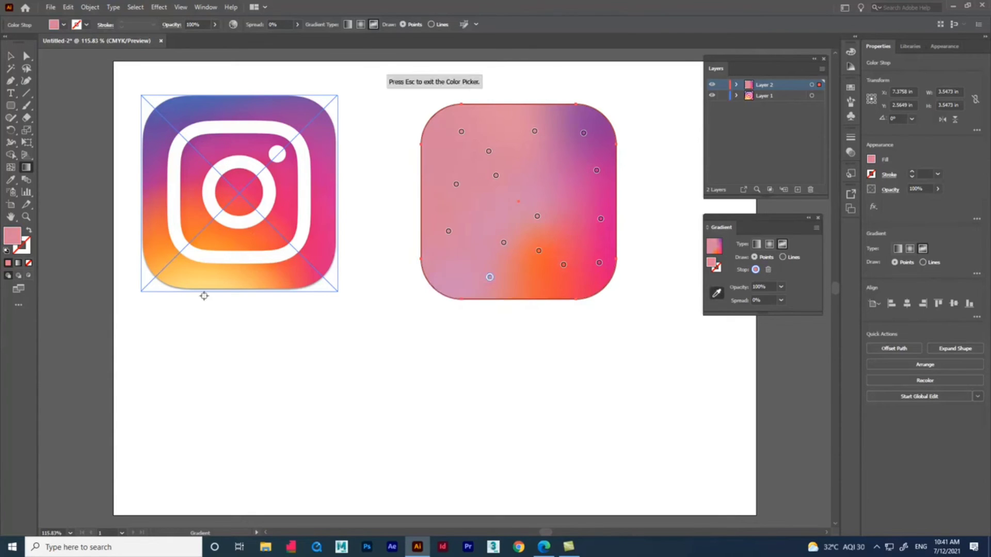
pyautogui.click(223, 278)
pyautogui.moveTo(490, 277); pyautogui.dragTo(502, 279)
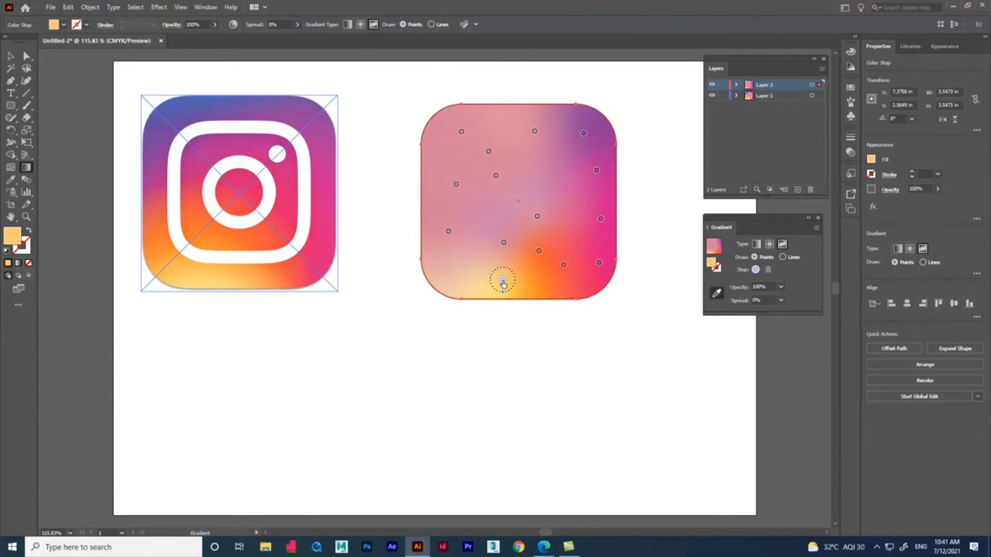
pyautogui.moveTo(503, 242); pyautogui.dragTo(496, 233)
pyautogui.doubleClick(497, 233)
pyautogui.click(363, 304)
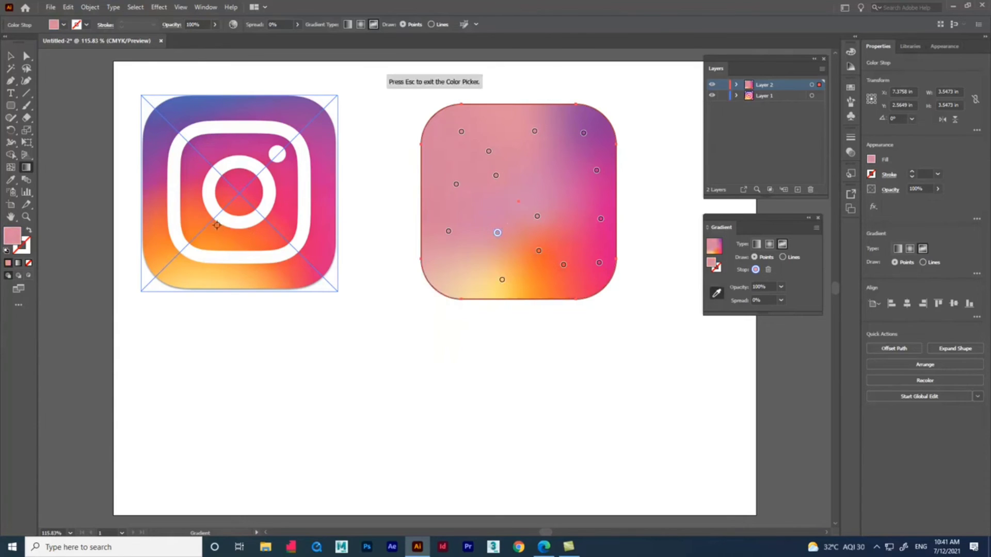
pyautogui.click(231, 210)
pyautogui.moveTo(496, 233); pyautogui.dragTo(516, 225)
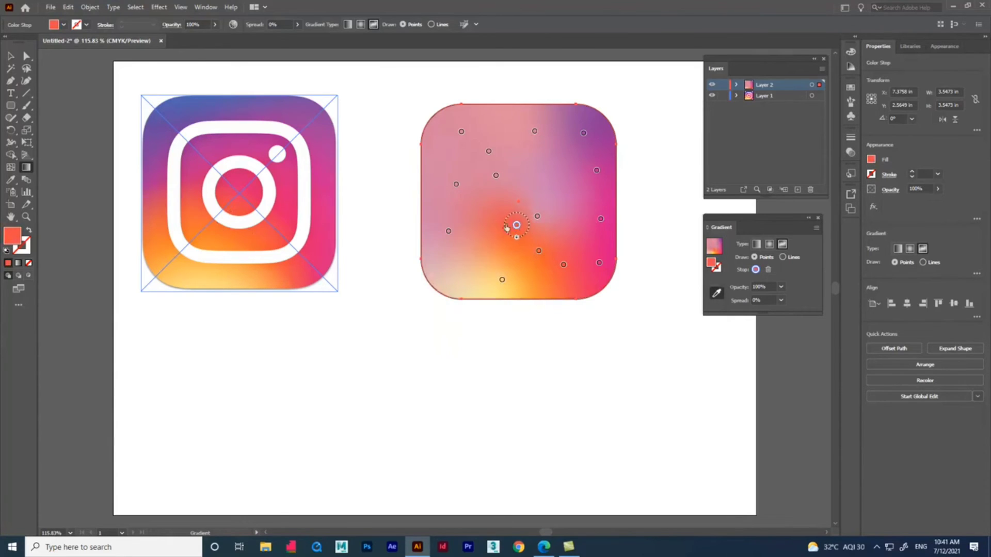
# Make the left-edge point orange, shift the yellow point, and colour the right-of-centre point pink.
pyautogui.moveTo(448, 231); pyautogui.dragTo(445, 237)
pyautogui.doubleClick(442, 255)
pyautogui.click(311, 327)
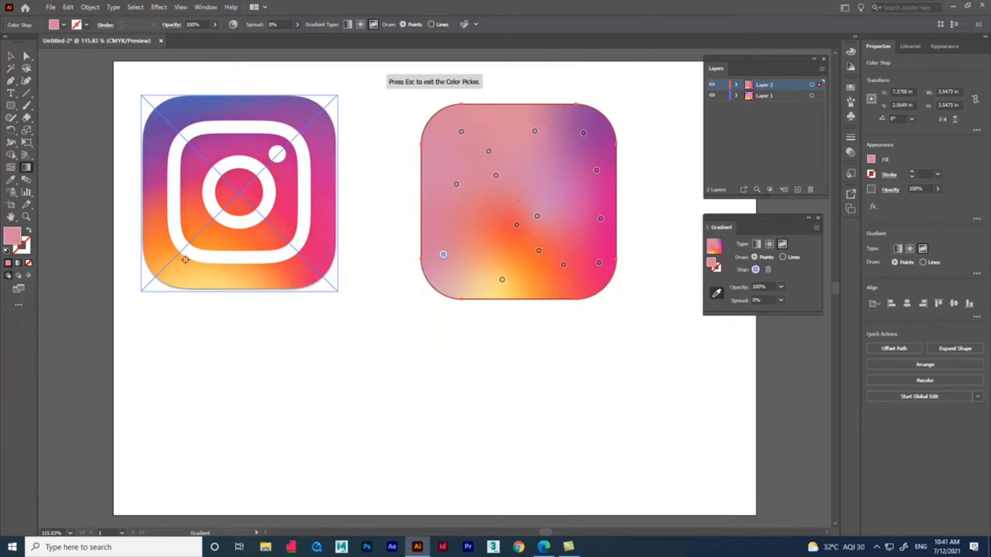
pyautogui.click(156, 243)
pyautogui.moveTo(442, 255); pyautogui.dragTo(439, 242)
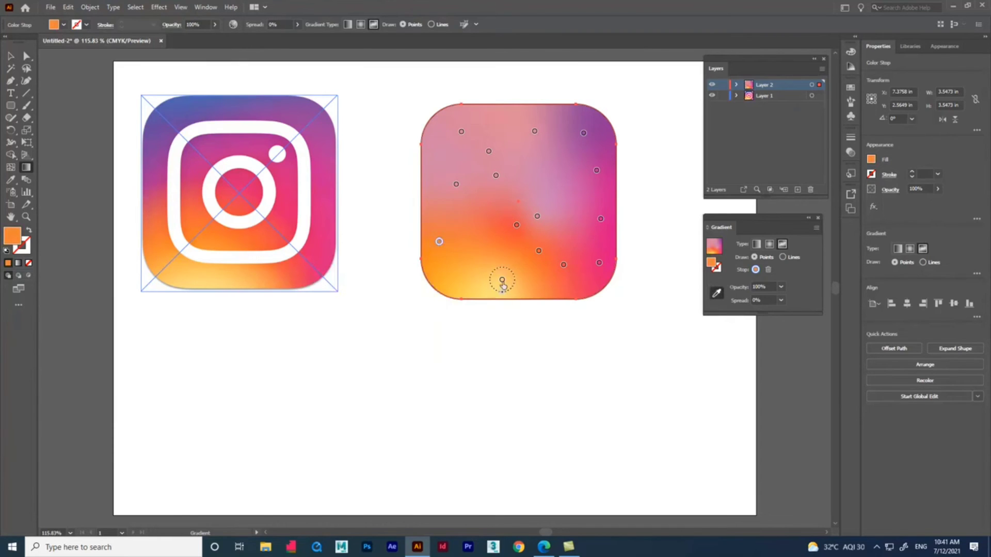
pyautogui.moveTo(502, 280); pyautogui.dragTo(492, 281)
pyautogui.click(516, 225)
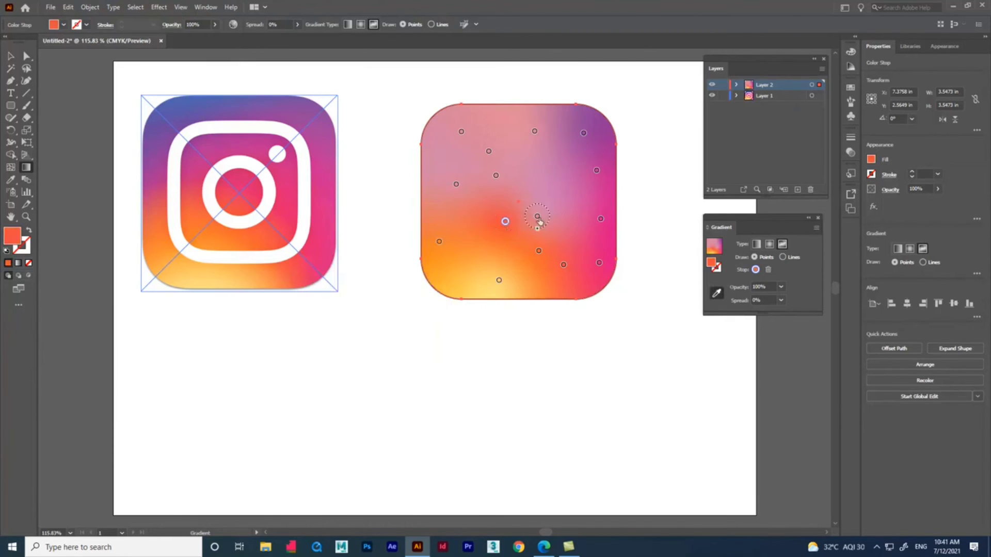
pyautogui.moveTo(537, 216); pyautogui.dragTo(545, 189)
pyautogui.doubleClick(544, 210)
pyautogui.click(411, 281)
pyautogui.click(284, 183)
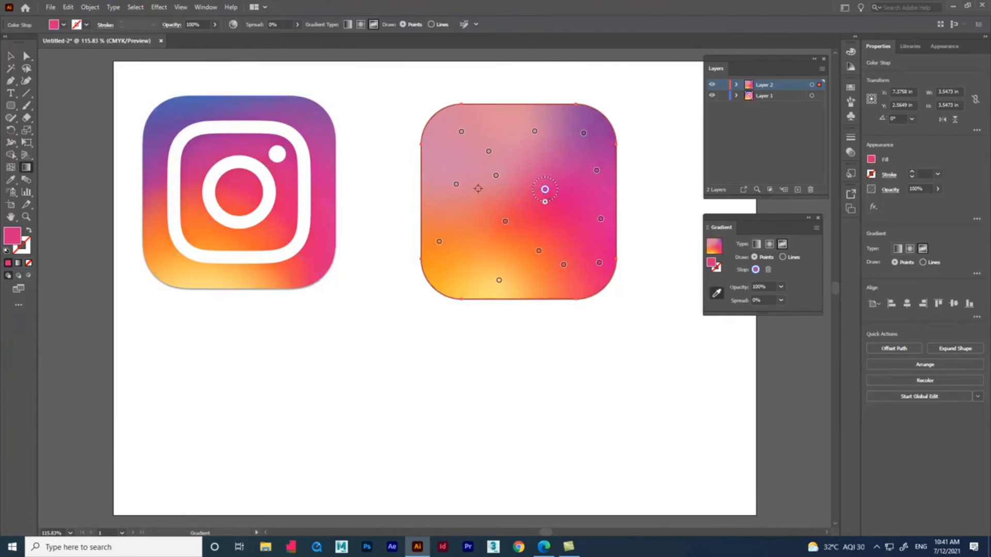
# Colour a left-edge point magenta and the top-left point violet from the logo.
pyautogui.doubleClick(456, 186)
pyautogui.click(328, 258)
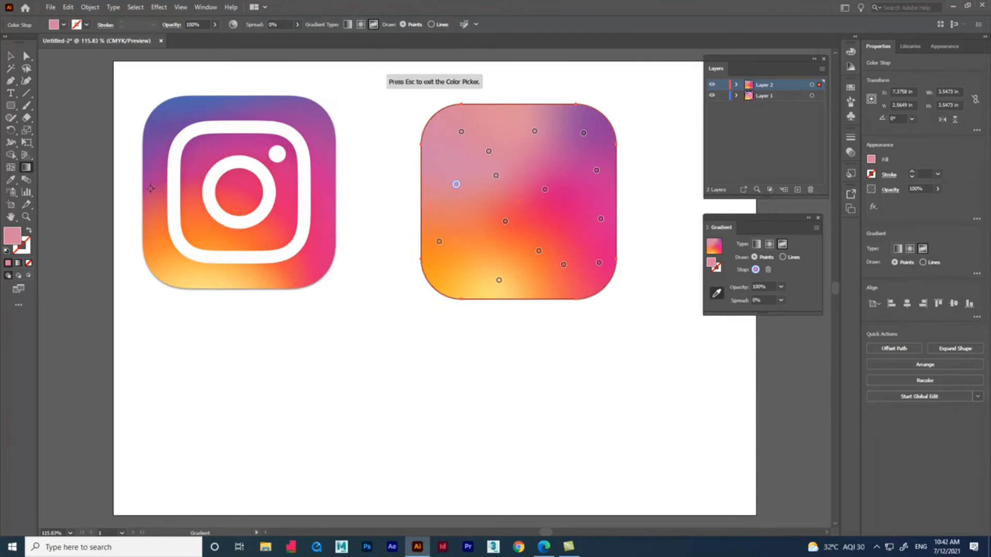
pyautogui.click(183, 178)
pyautogui.moveTo(456, 185); pyautogui.dragTo(429, 189)
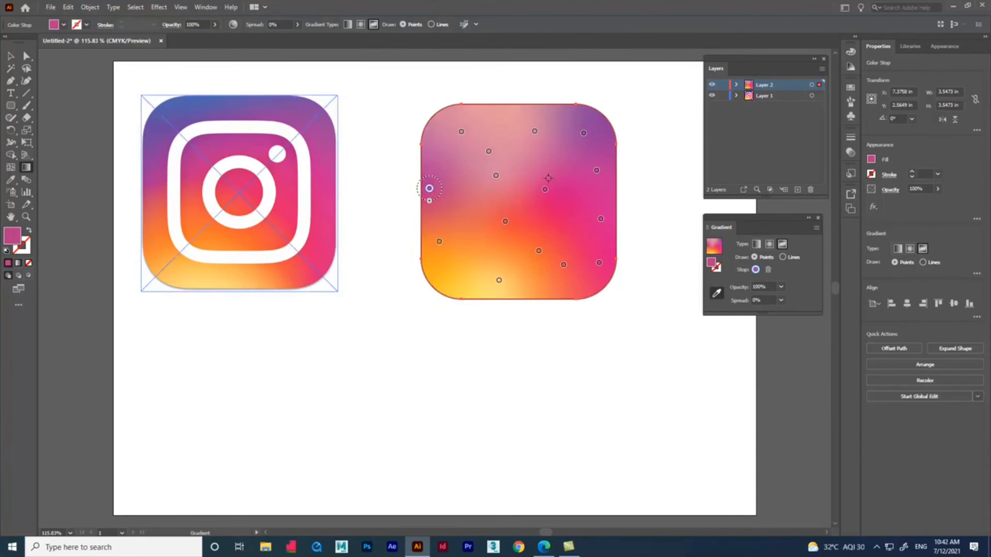
pyautogui.moveTo(462, 131); pyautogui.dragTo(451, 133)
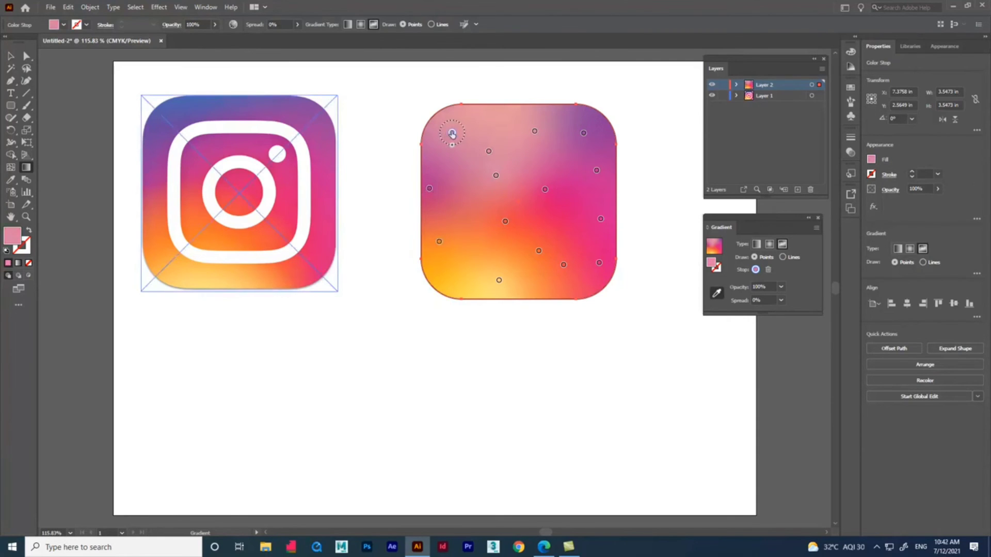
pyautogui.doubleClick(451, 133)
pyautogui.click(320, 205)
pyautogui.click(289, 108)
pyautogui.moveTo(451, 133)
pyautogui.mouseDown()
pyautogui.moveTo(439, 134)
pyautogui.moveTo(440, 145)
pyautogui.moveTo(484, 128)
pyautogui.moveTo(466, 106)
pyautogui.mouseUp()
# Sample violet-blue for a near-top-left point and magenta for a central point moved upward.
pyautogui.doubleClick(484, 128)
pyautogui.click(351, 198)
pyautogui.click(187, 108)
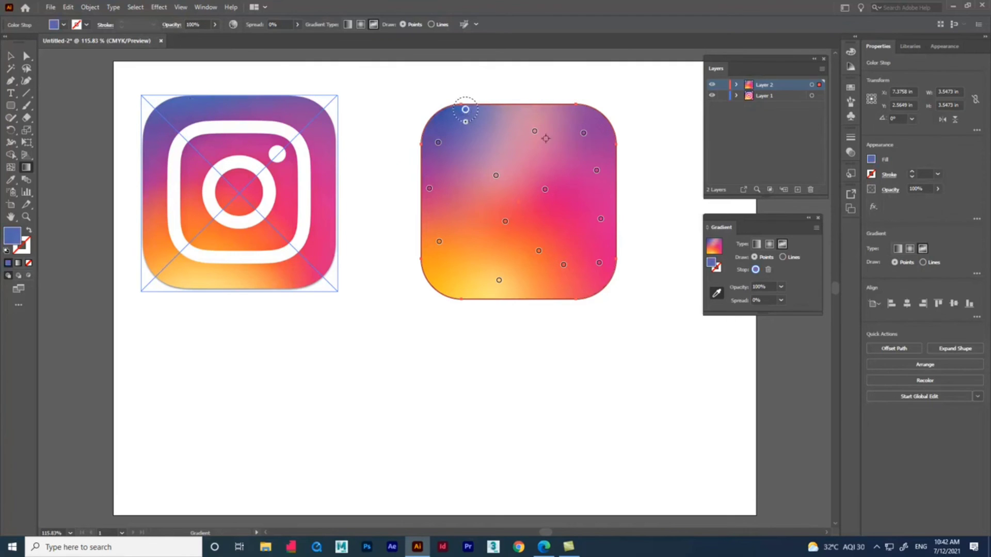
pyautogui.moveTo(534, 131); pyautogui.dragTo(526, 127)
pyautogui.moveTo(495, 175); pyautogui.dragTo(494, 164)
pyautogui.doubleClick(494, 164)
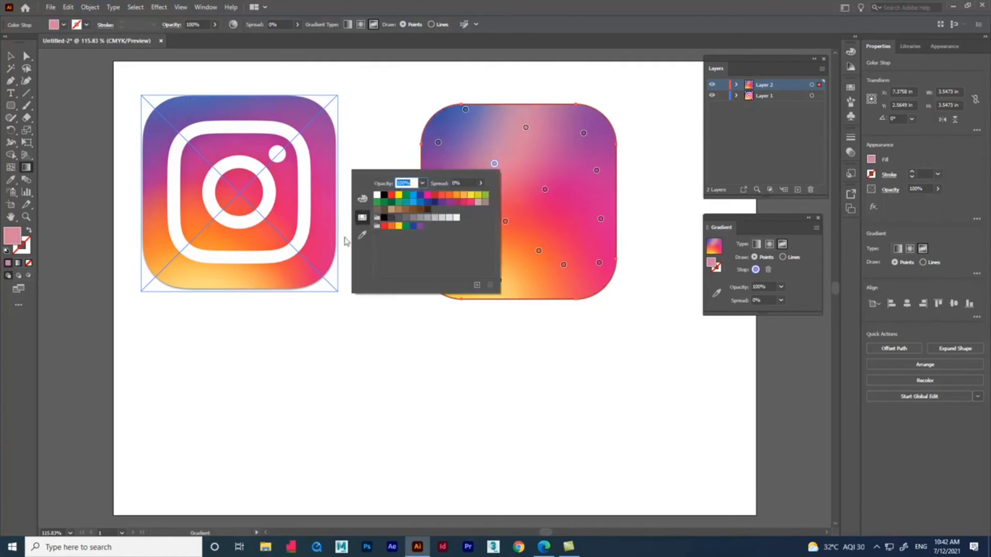
pyautogui.click(362, 236)
pyautogui.click(236, 138)
pyautogui.moveTo(495, 165); pyautogui.dragTo(501, 149)
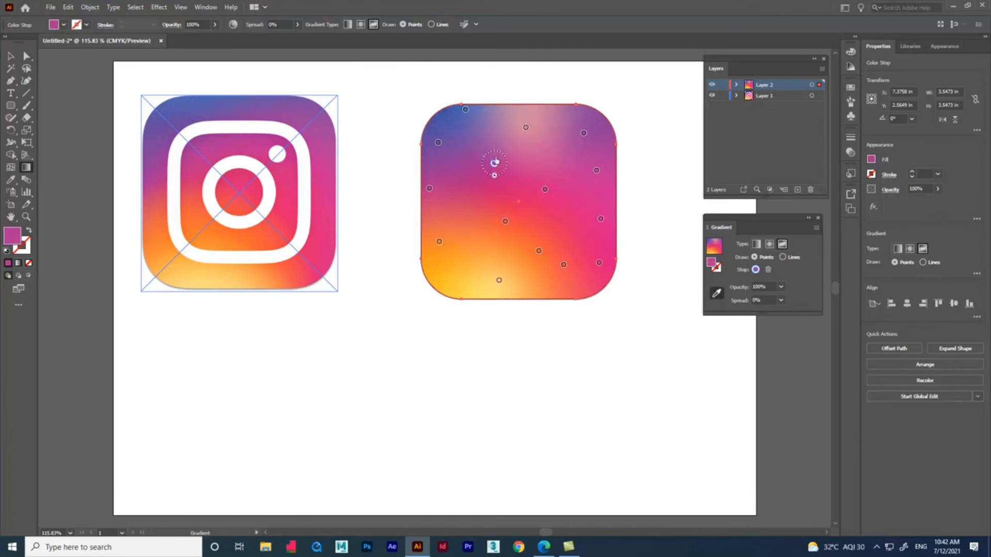
# Make the upper-middle point blue-purple at the top edge, widen the top-right spread, delete a point.
pyautogui.moveTo(545, 189); pyautogui.dragTo(544, 172)
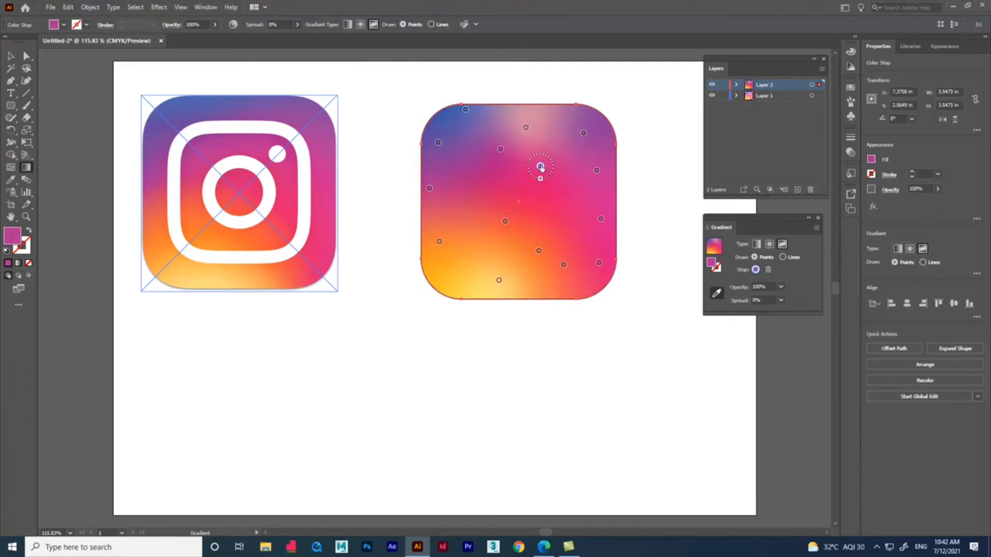
pyautogui.moveTo(584, 132); pyautogui.dragTo(573, 158)
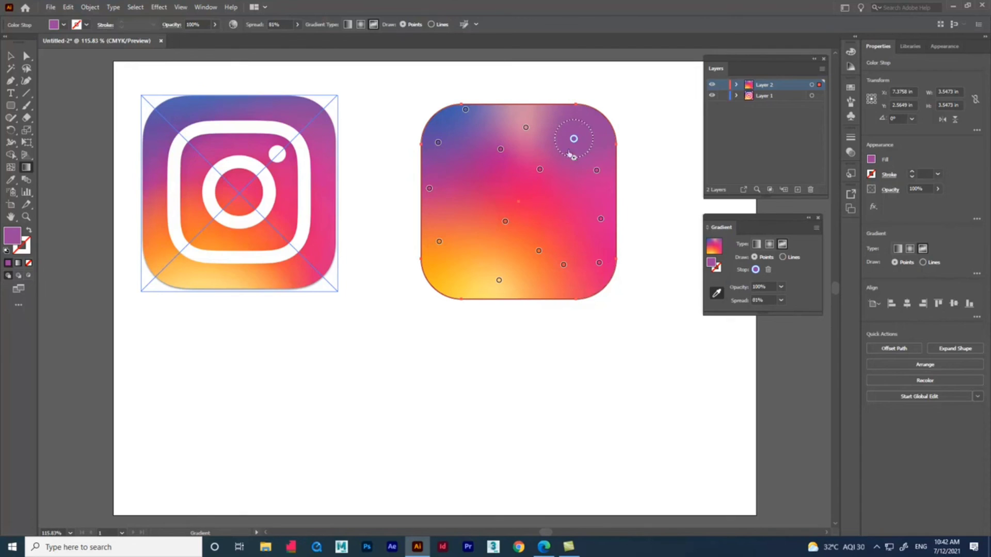
pyautogui.doubleClick(525, 128)
pyautogui.click(396, 198)
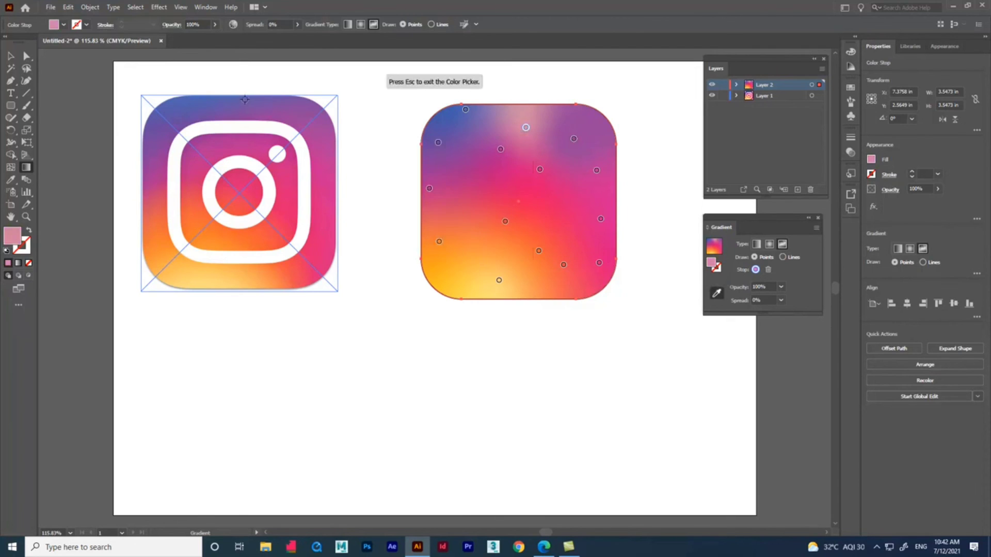
pyautogui.click(245, 99)
pyautogui.moveTo(525, 127); pyautogui.dragTo(546, 105)
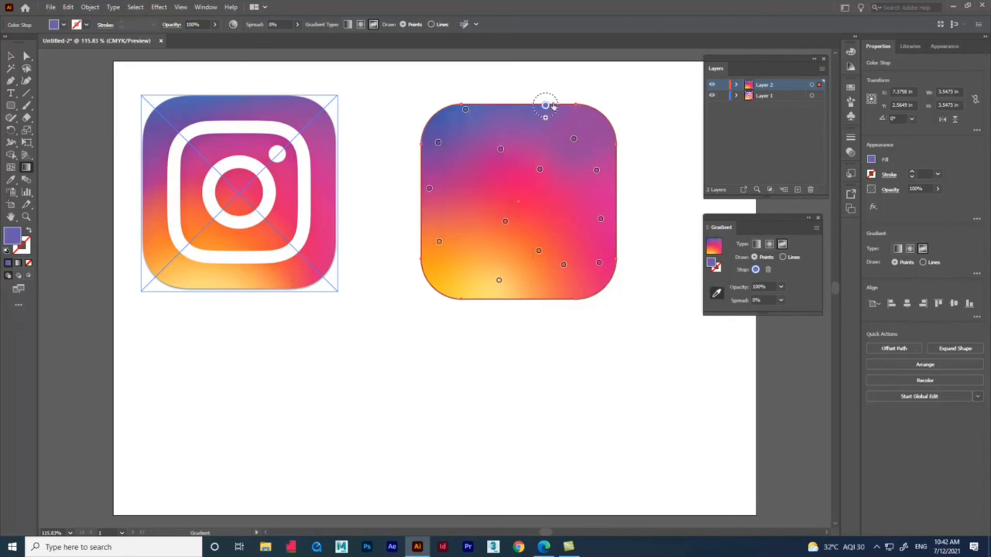
pyautogui.moveTo(465, 109); pyautogui.dragTo(488, 105)
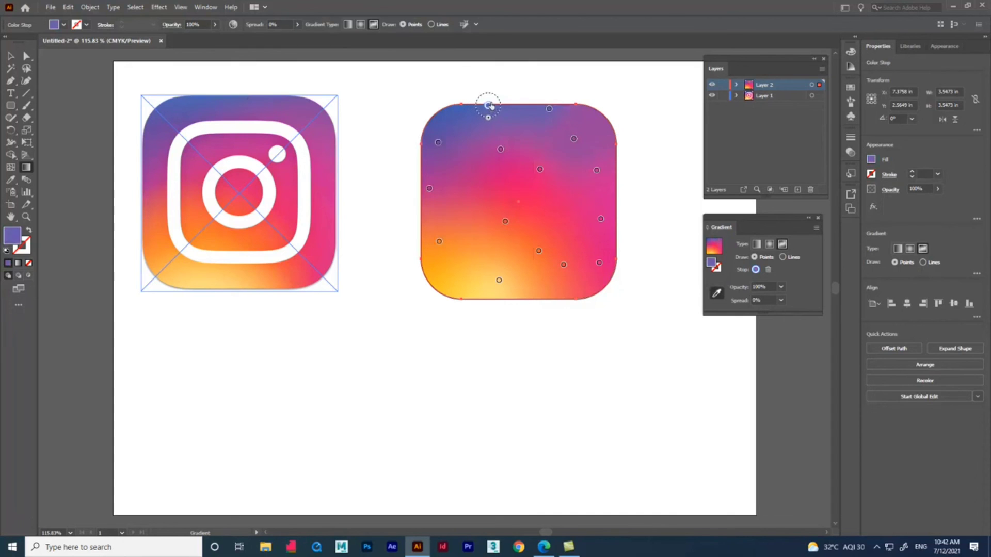
pyautogui.press('Delete')
# Add a blue-purple colour point along the square's top edge.
pyautogui.click(467, 143)
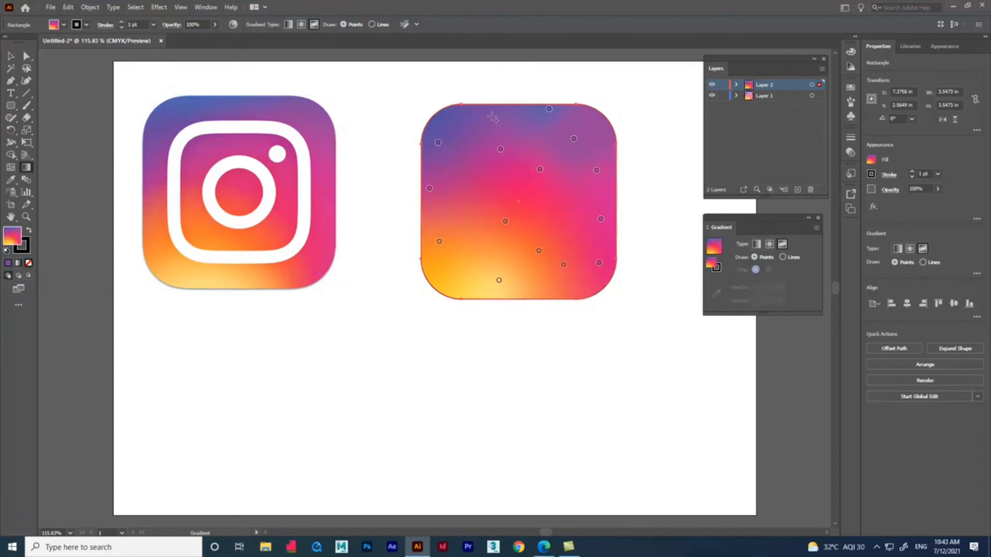
pyautogui.click(493, 112)
pyautogui.doubleClick(493, 113)
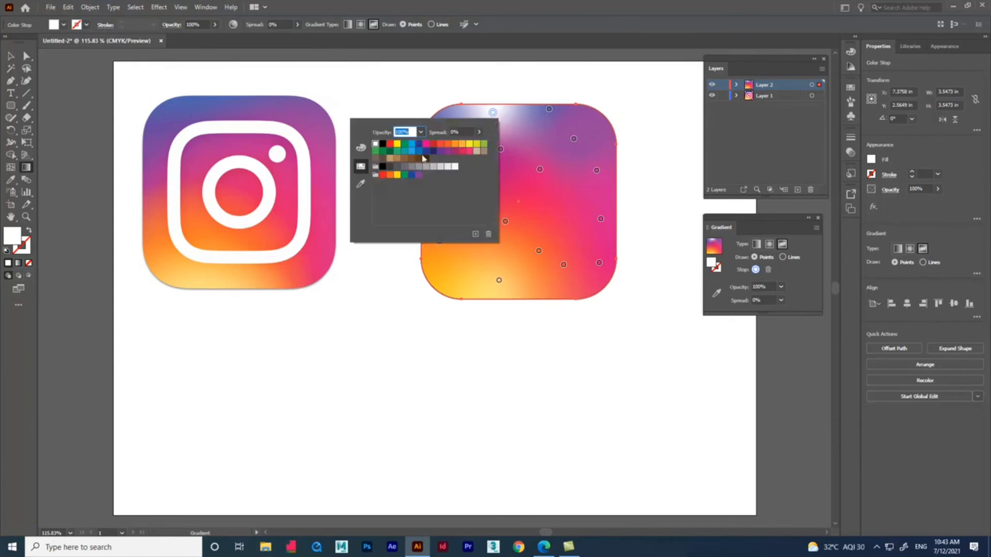
pyautogui.click(362, 176)
pyautogui.click(465, 118)
pyautogui.moveTo(493, 113); pyautogui.dragTo(552, 110)
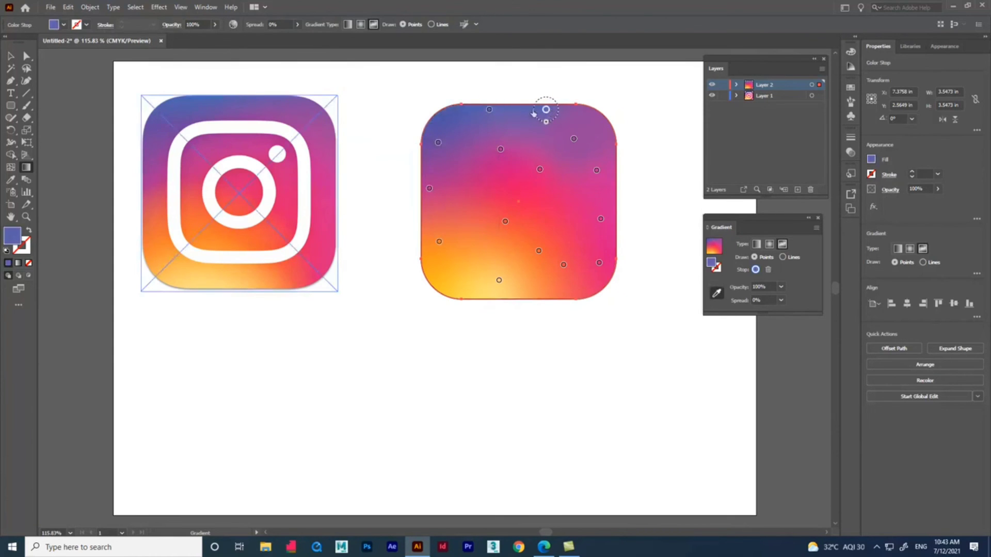
# Rearrange the lower orange, central magenta and top-right points to balance the blend.
pyautogui.moveTo(543, 246)
pyautogui.mouseDown()
pyautogui.moveTo(546, 237)
pyautogui.moveTo(494, 218)
pyautogui.mouseUp()
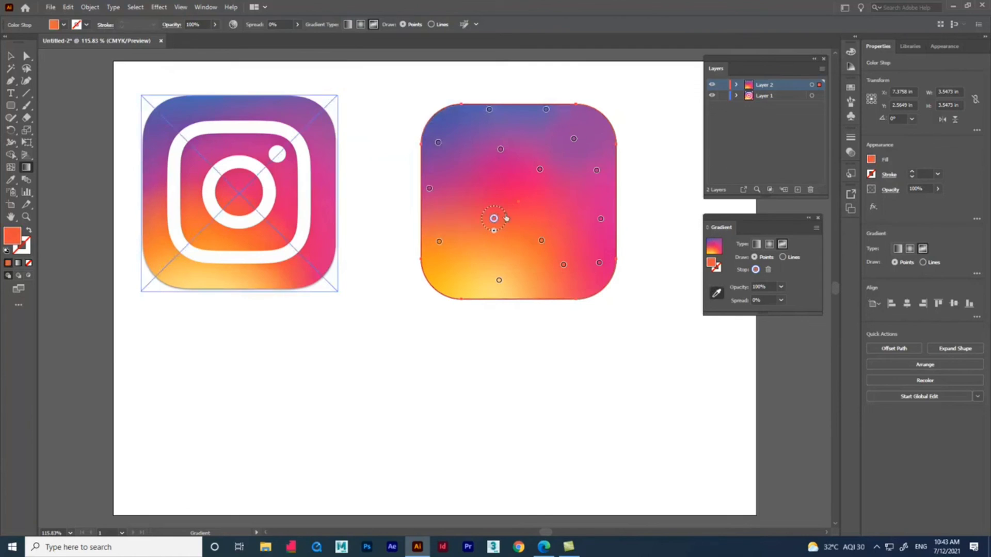
pyautogui.moveTo(500, 150); pyautogui.dragTo(490, 160)
pyautogui.moveTo(573, 139)
pyautogui.mouseDown()
pyautogui.moveTo(581, 127)
pyautogui.moveTo(541, 112)
pyautogui.mouseUp()
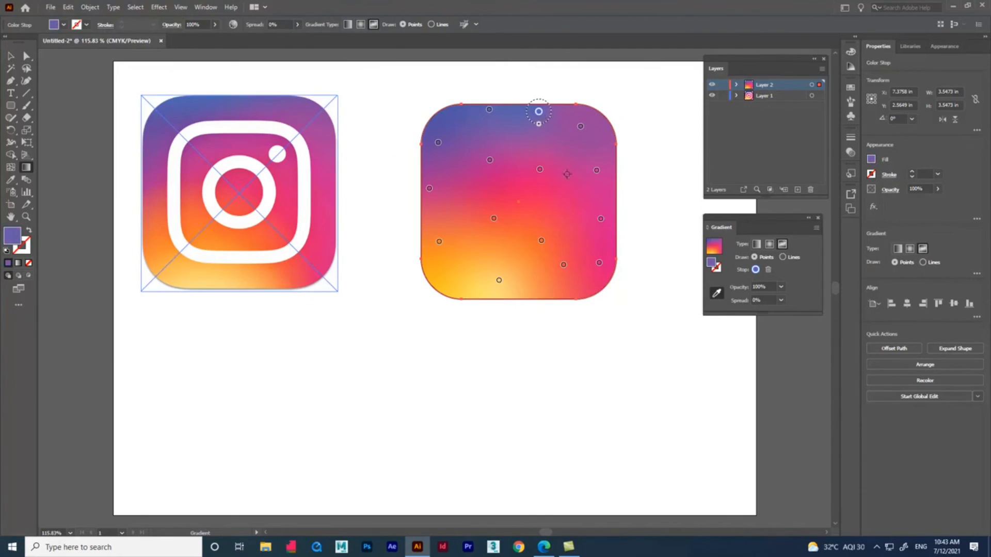